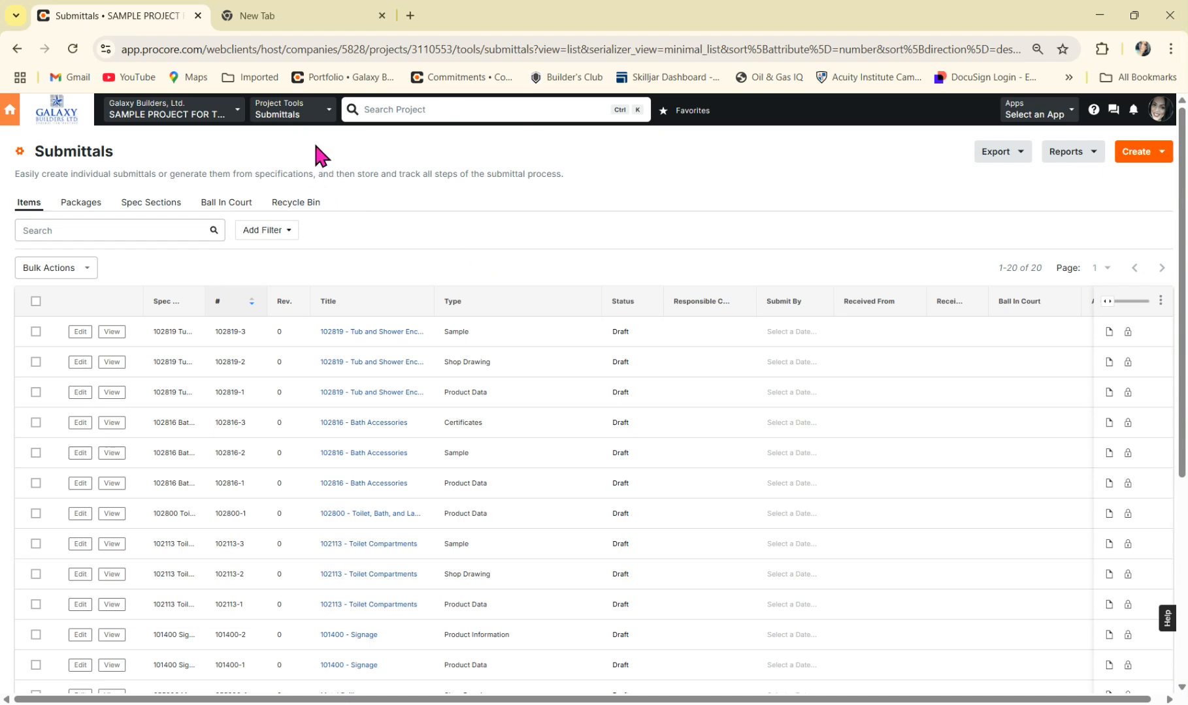
Create a distribution group named "Architect & Design Team" in the project Directory
left_click(310, 116)
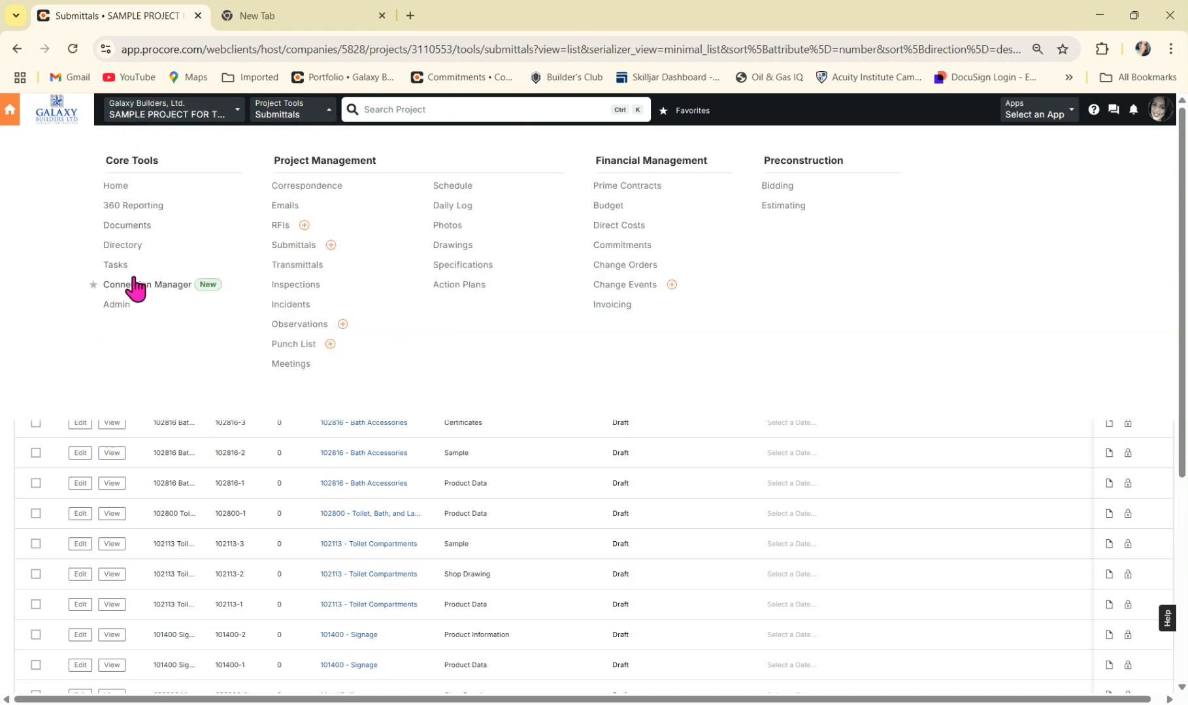
left_click(125, 248)
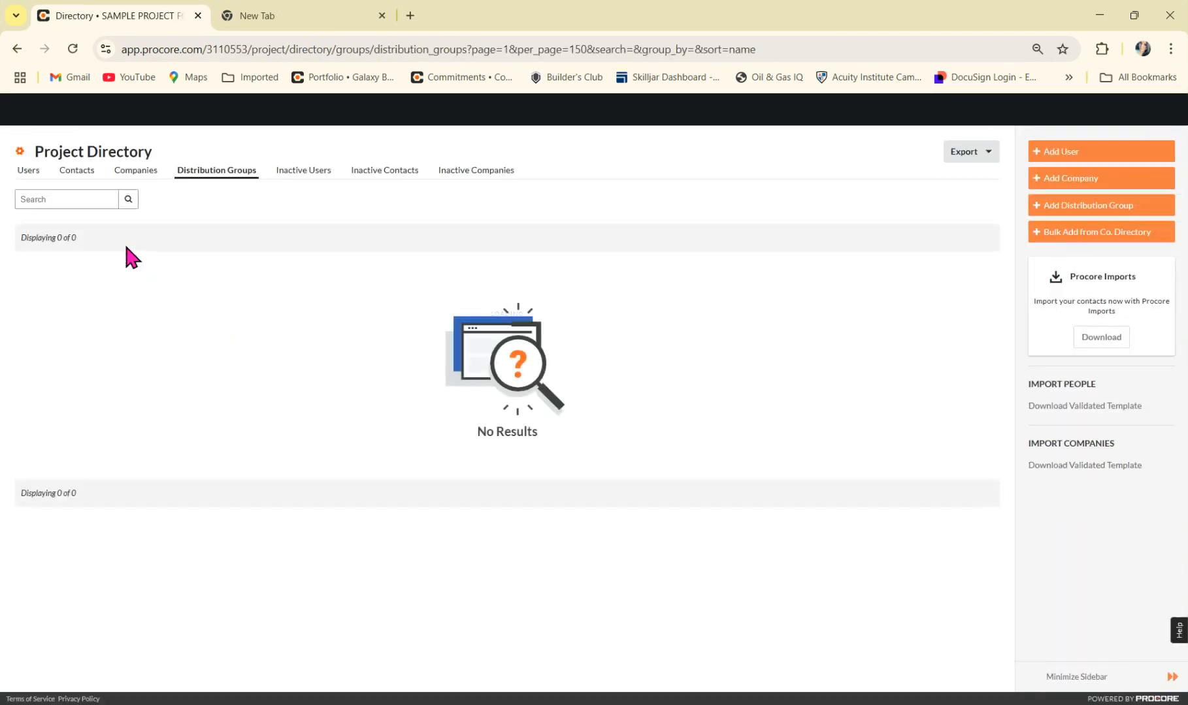
left_click(1077, 209)
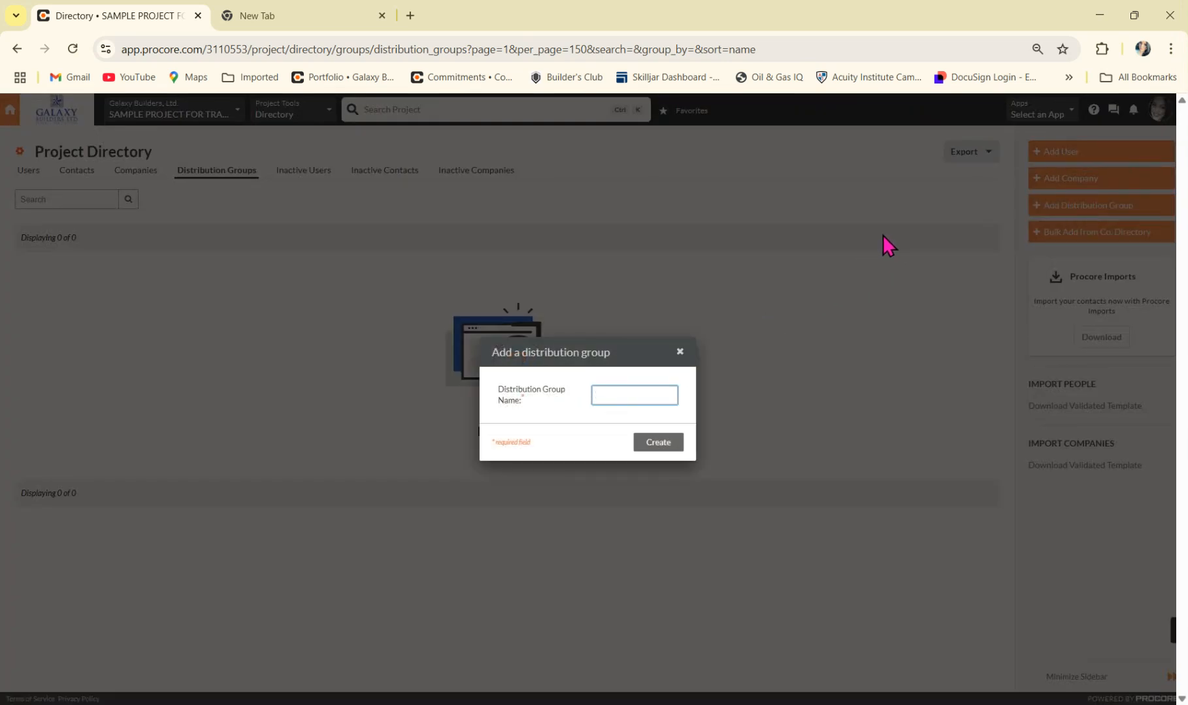
type("Architect & ")
type("De")
type("sign Team")
left_click(660, 445)
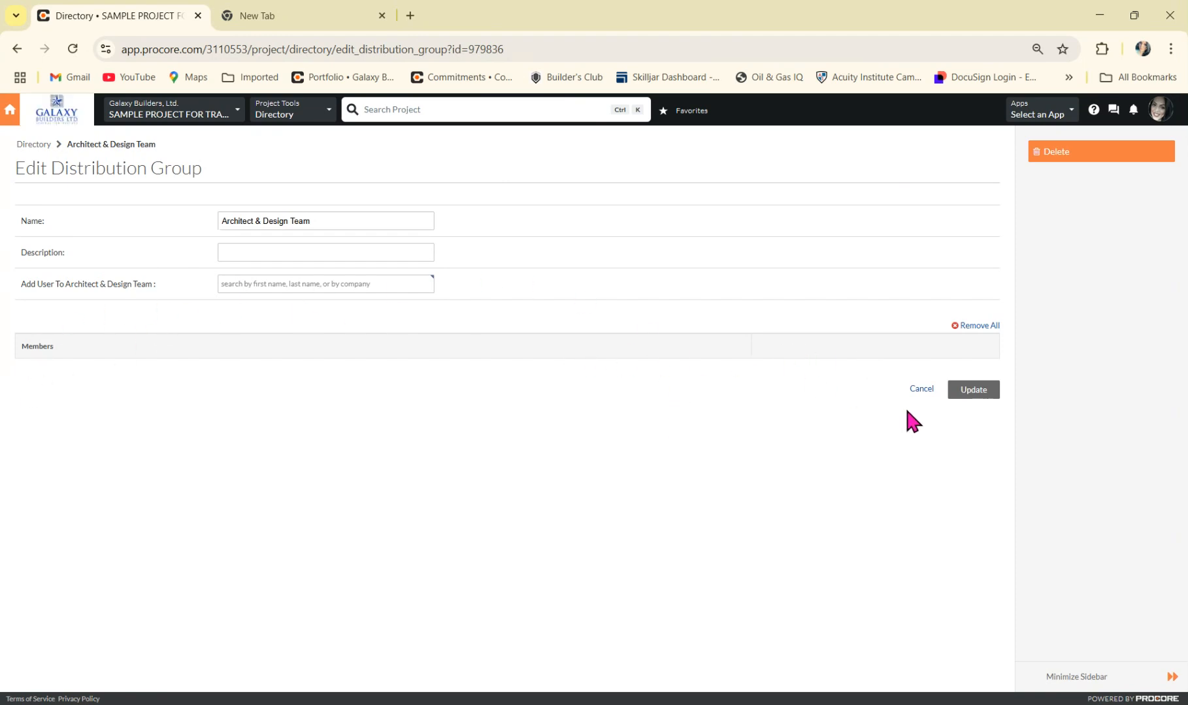
Add the user from the TEST ARCHITECT EMAIL ONLY company to the Architect & Design Team group and save the group
left_click(301, 284)
type("christine")
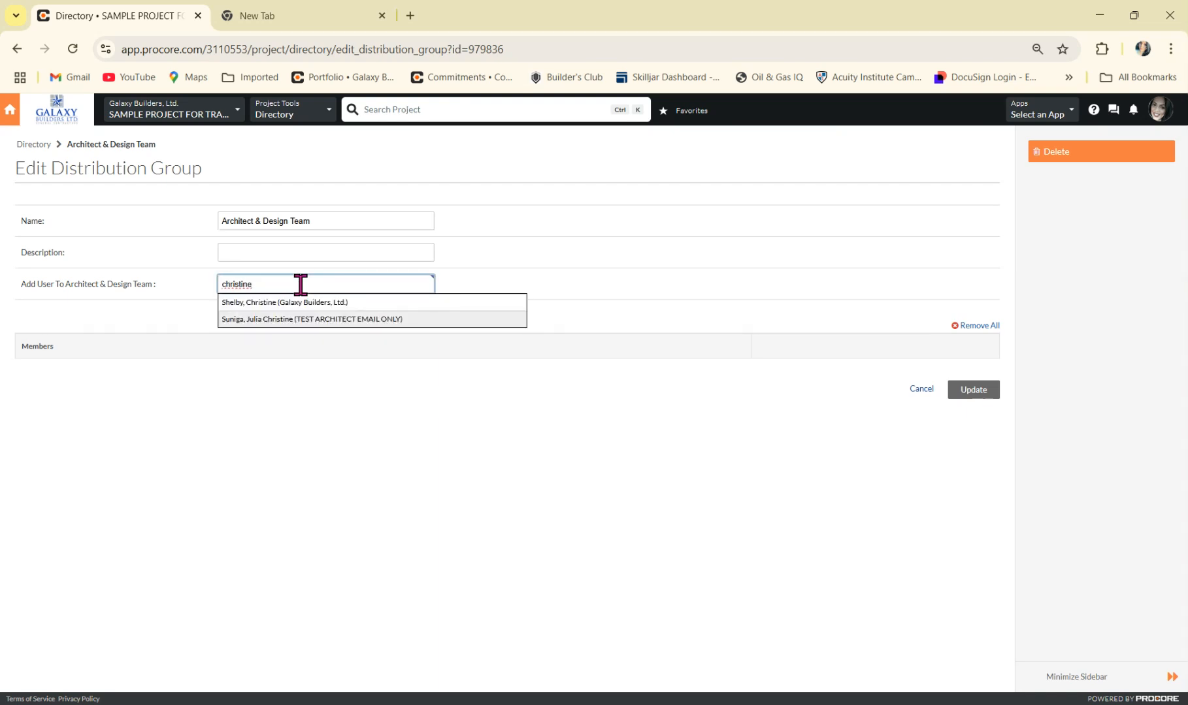
left_click(288, 321)
left_click(971, 410)
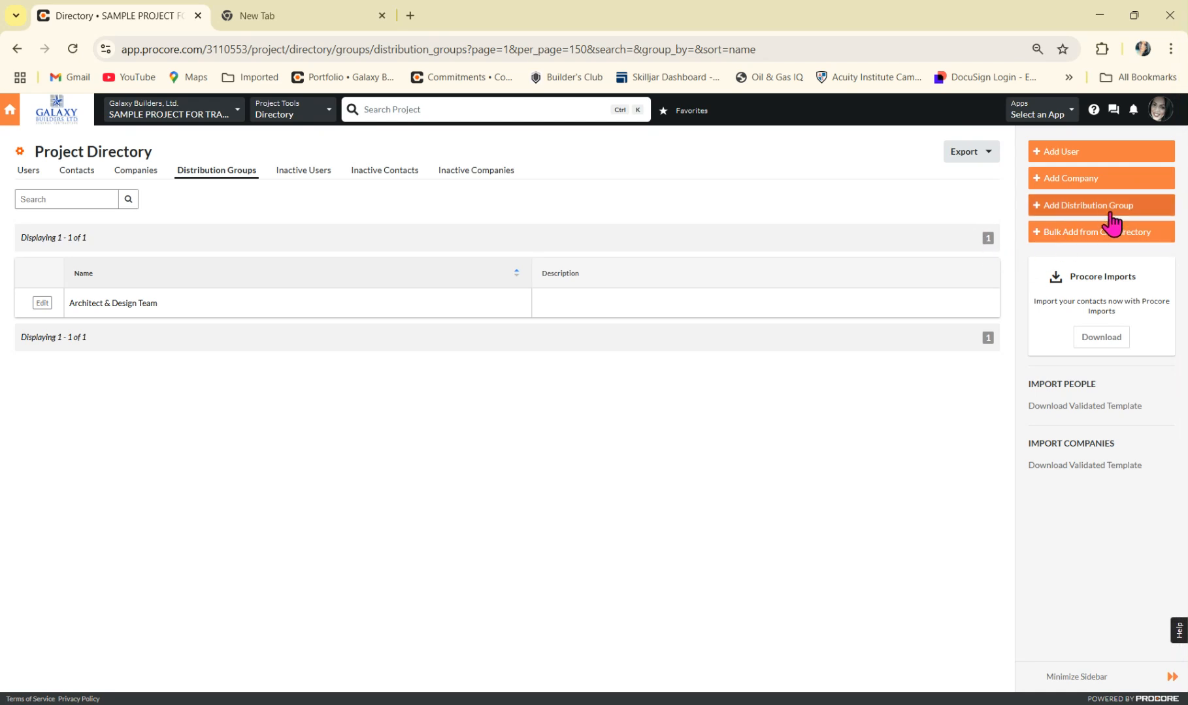
Create a second distribution group named "All Subcontractors"
left_click(1060, 208)
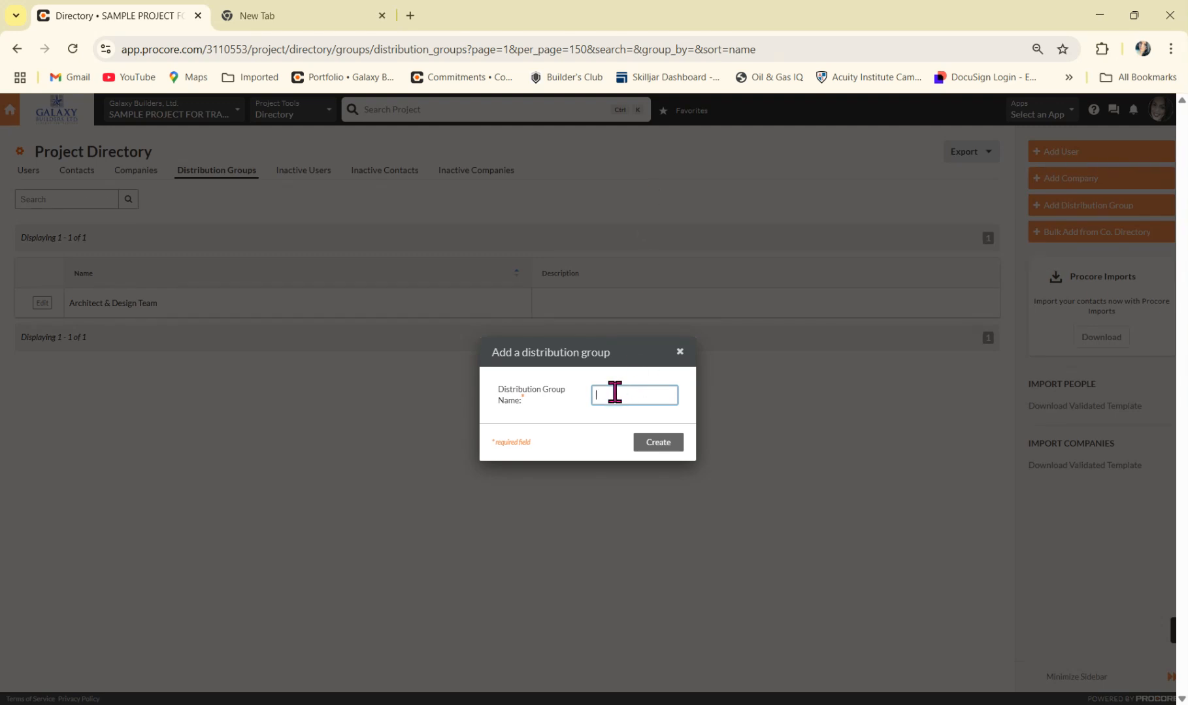
type("All Subcontractors")
left_click(663, 446)
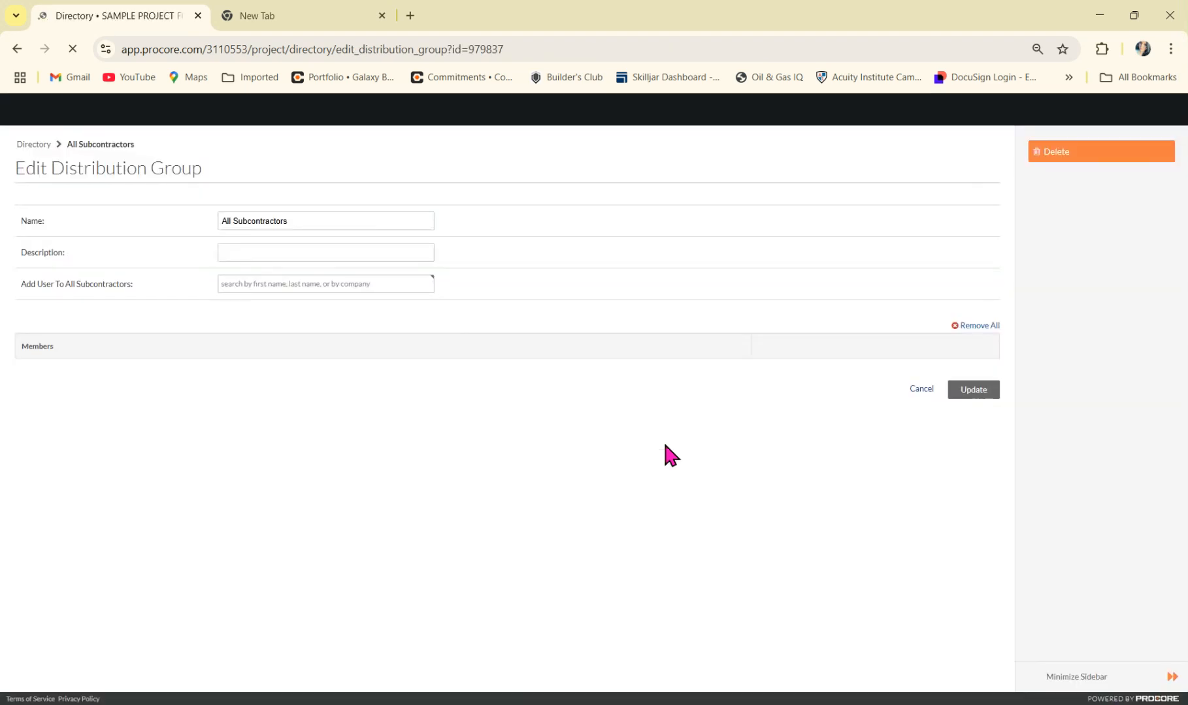
Add the TEST ARCHITECT EMAIL ONLY user as a member of the All Subcontractors group and save the group
left_click(302, 283)
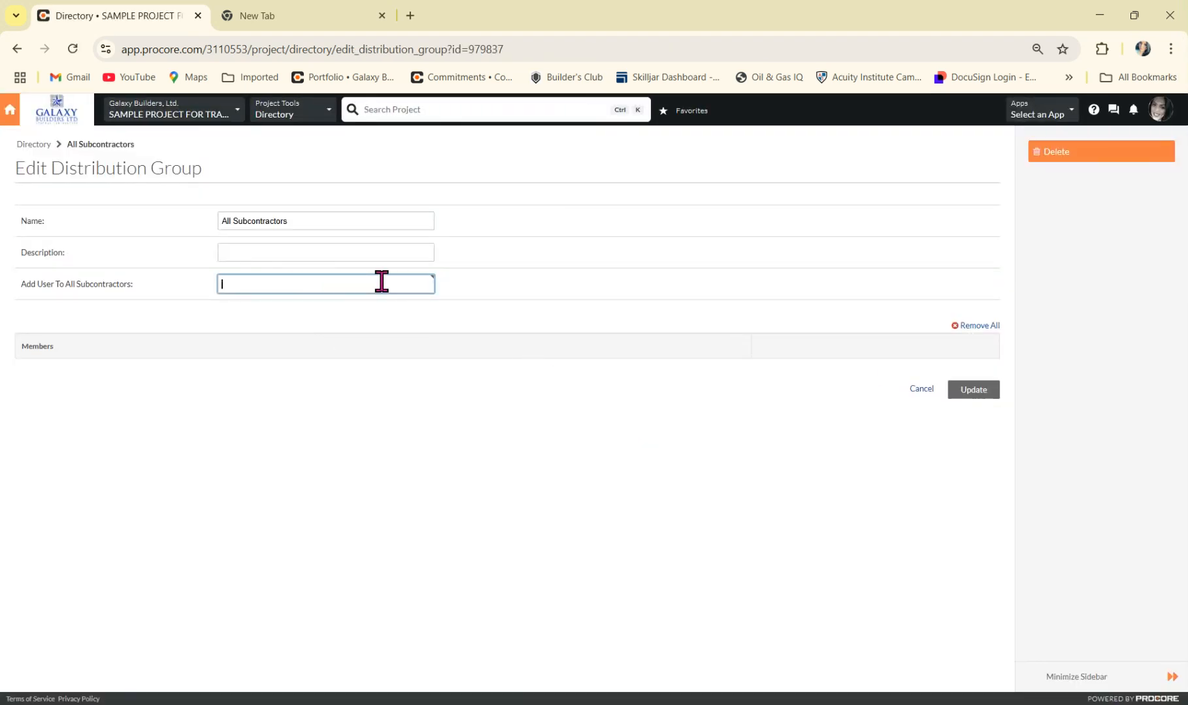
type("julia")
key("BackSpace")
key("BackSpace")
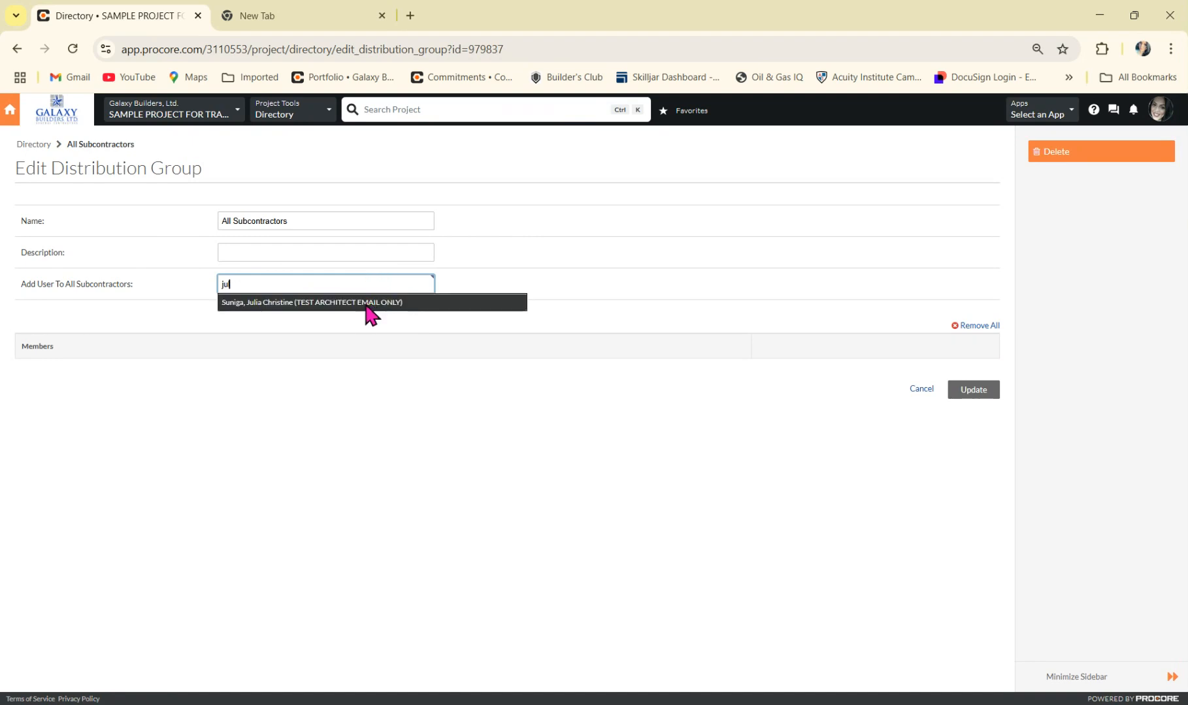
left_click(366, 304)
left_click(974, 405)
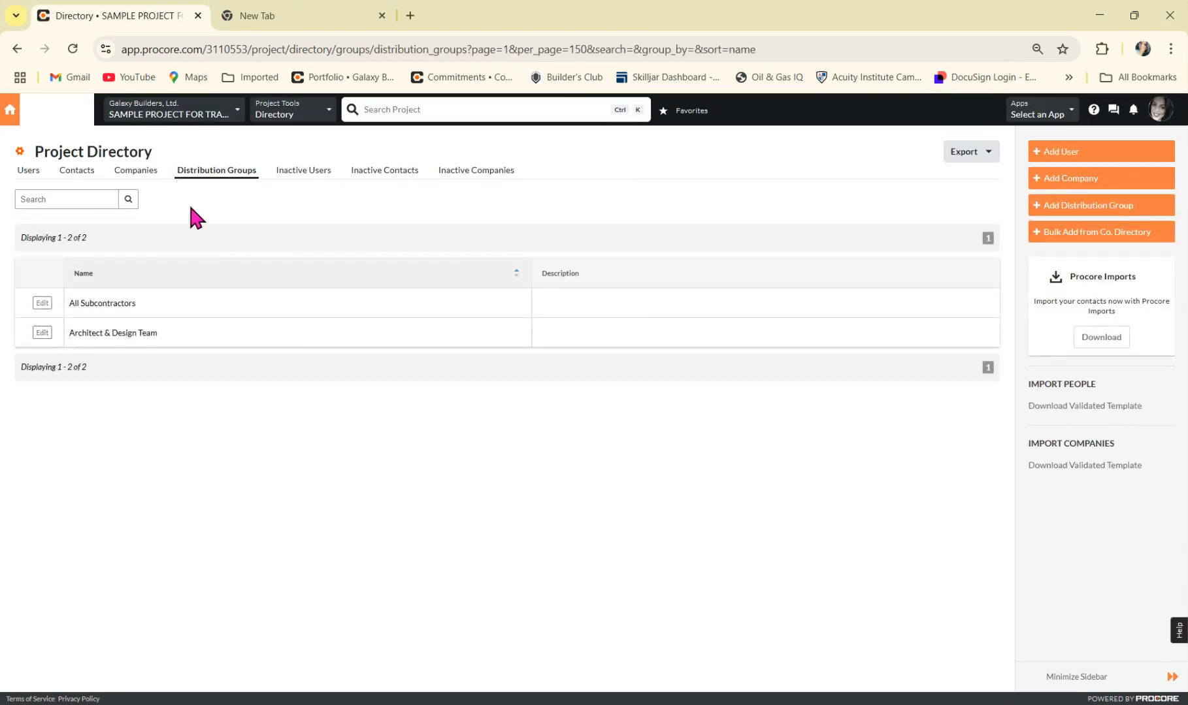
In the Submittals tool's general settings, choose the matching Galaxy Builders, Ltd. employee as the default submittal manager
left_click(305, 118)
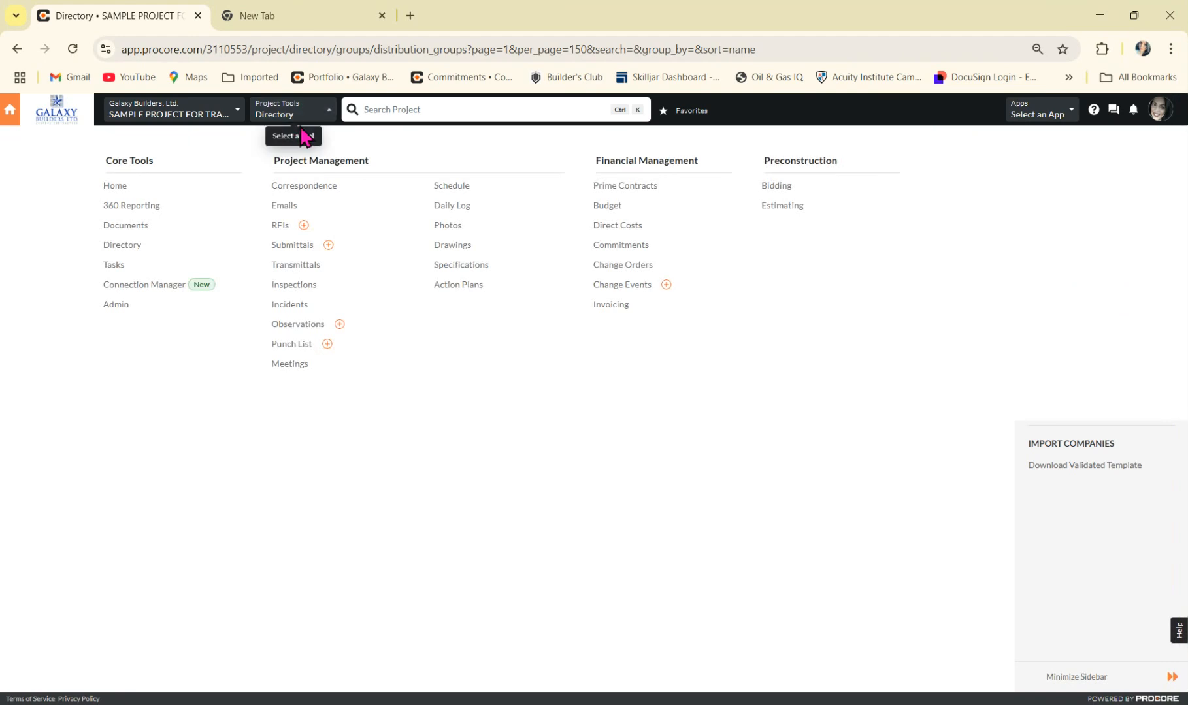
left_click(292, 246)
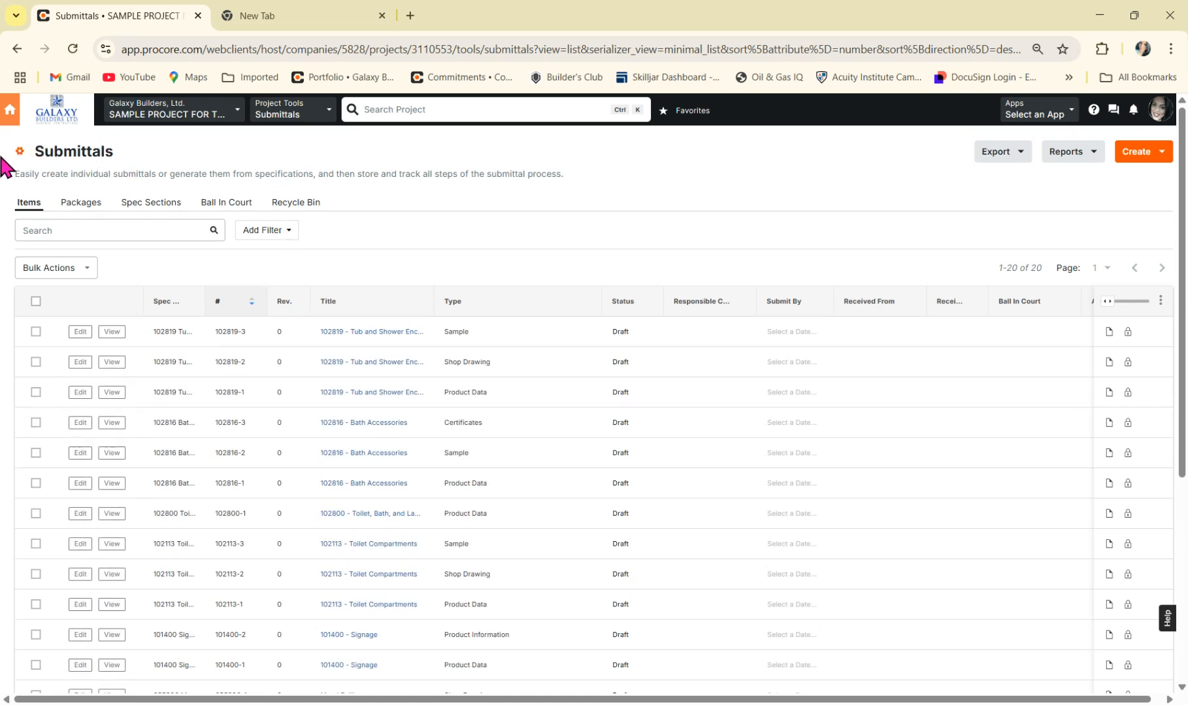
left_click(20, 151)
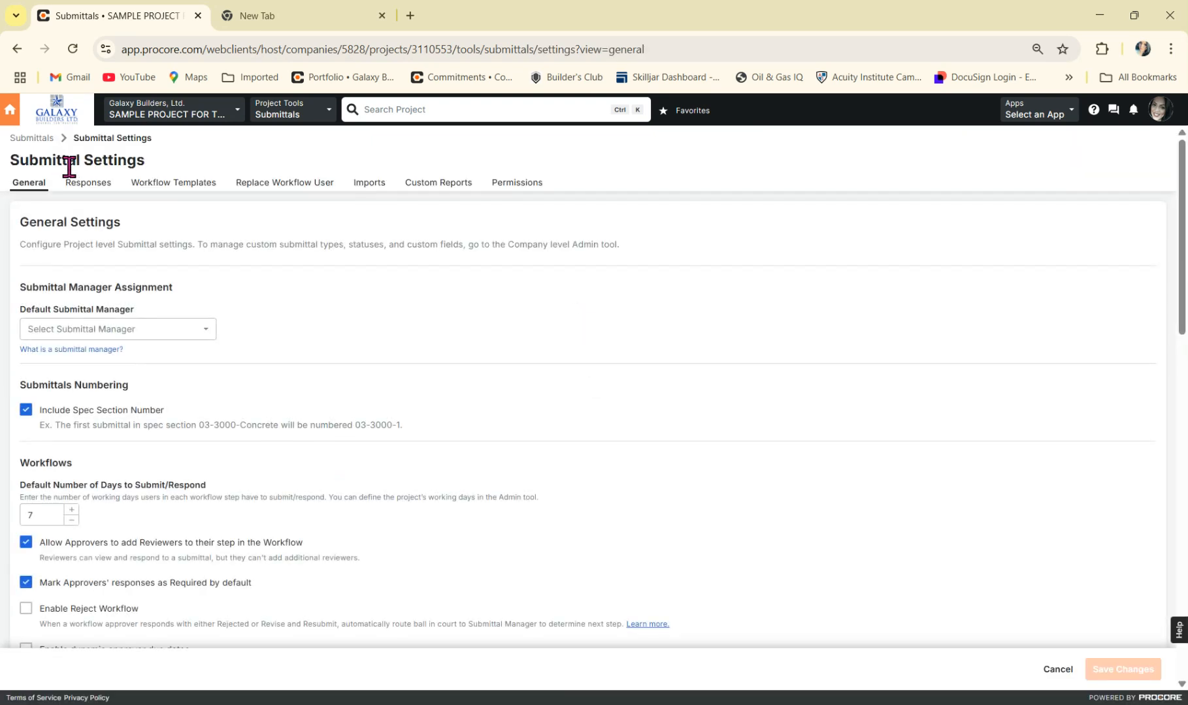
scroll(358, 271, "down", 1)
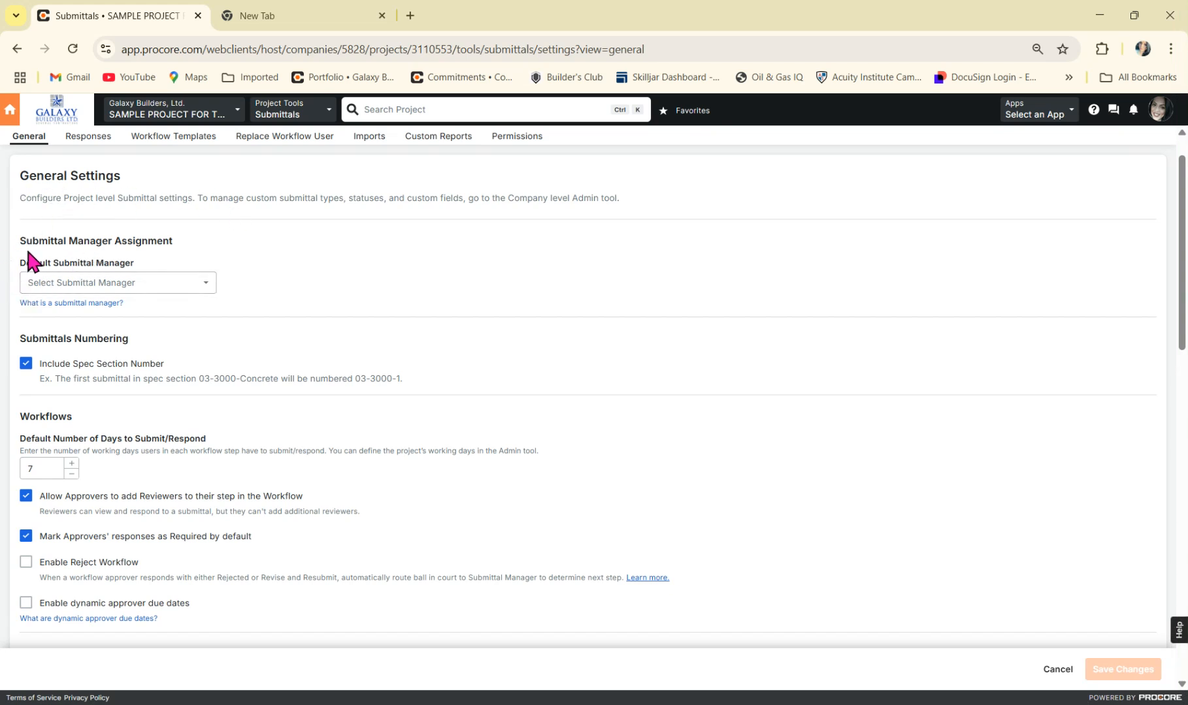
left_click(108, 283)
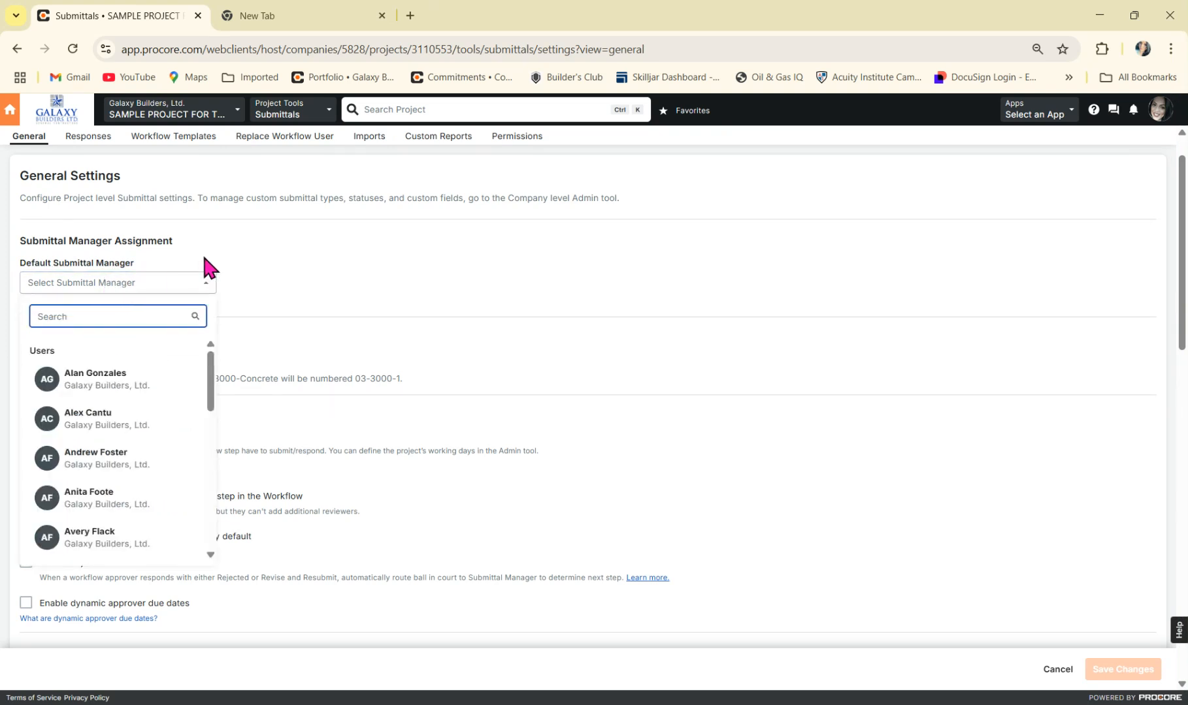
type("christine")
left_click(159, 379)
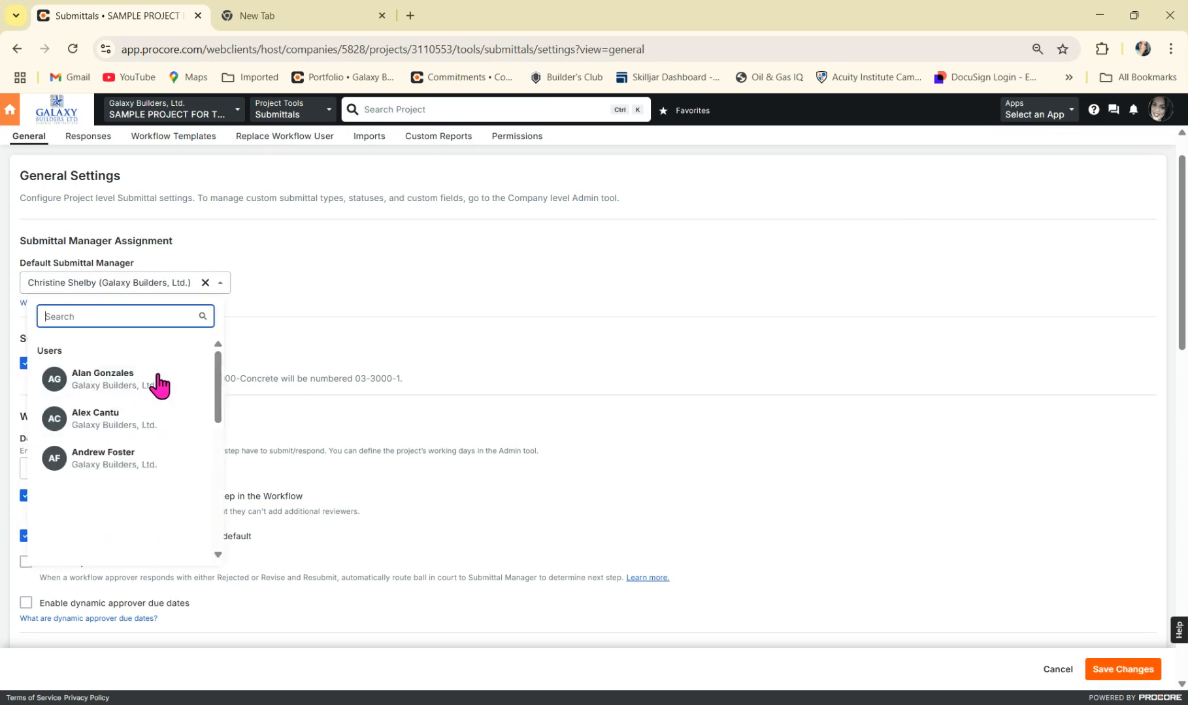
Enable the reject workflow and dynamic approver due dates for submittals, and consult the help article explaining dynamic due dates
scroll(325, 325, "down", 2)
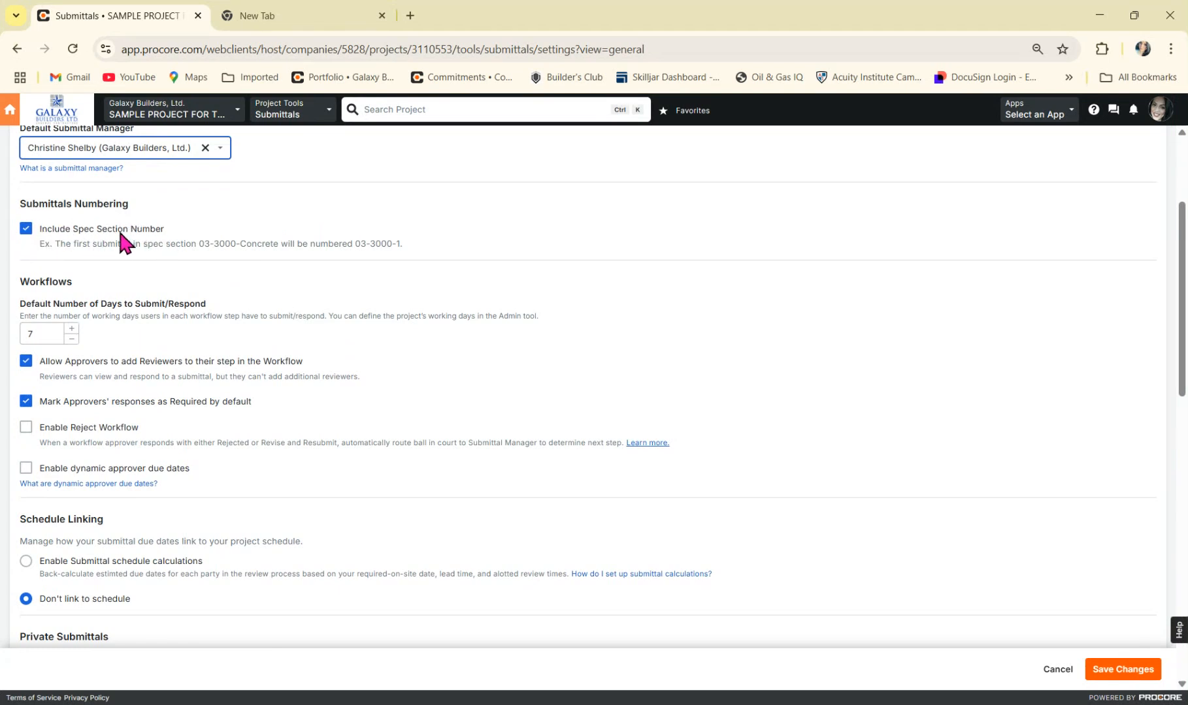
scroll(43, 239, "down", 1)
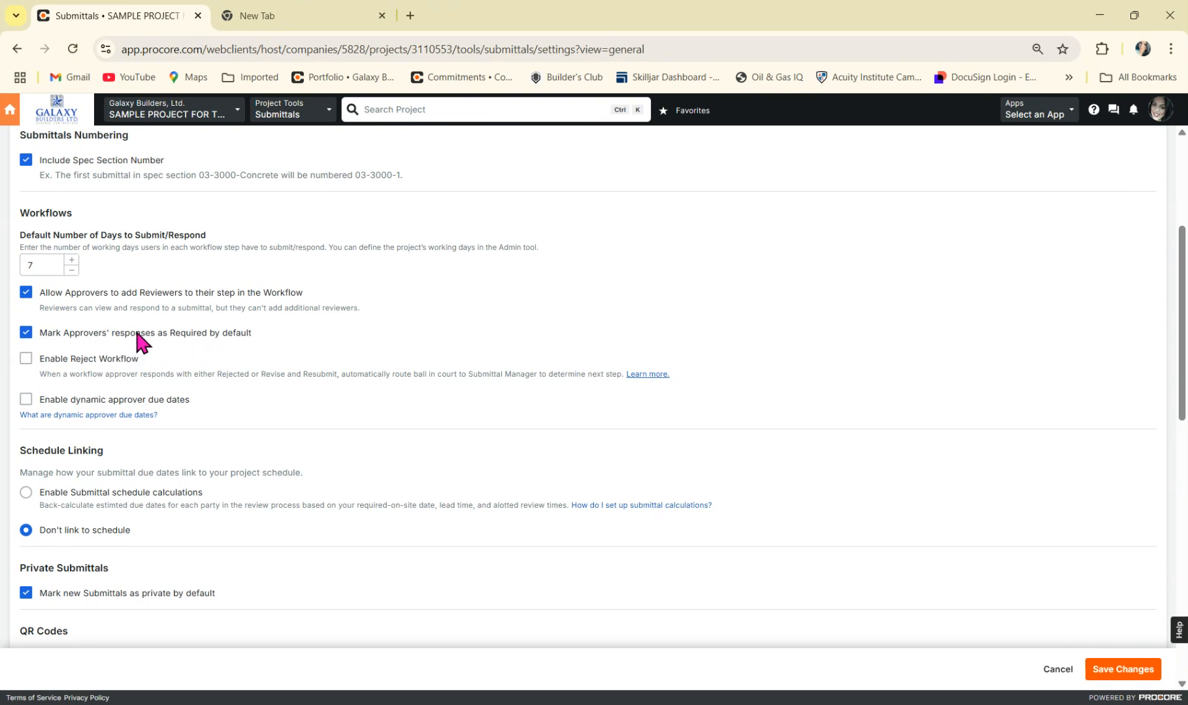
scroll(134, 328, "down", 1)
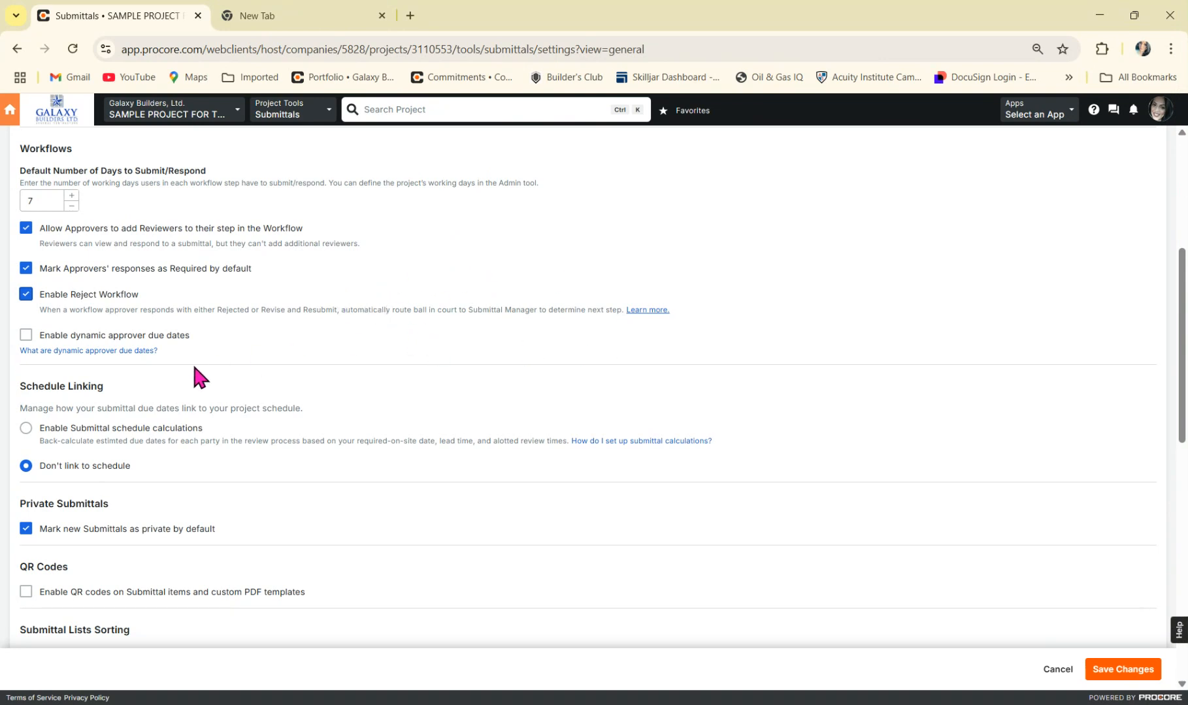
left_click(25, 335)
left_click(84, 352)
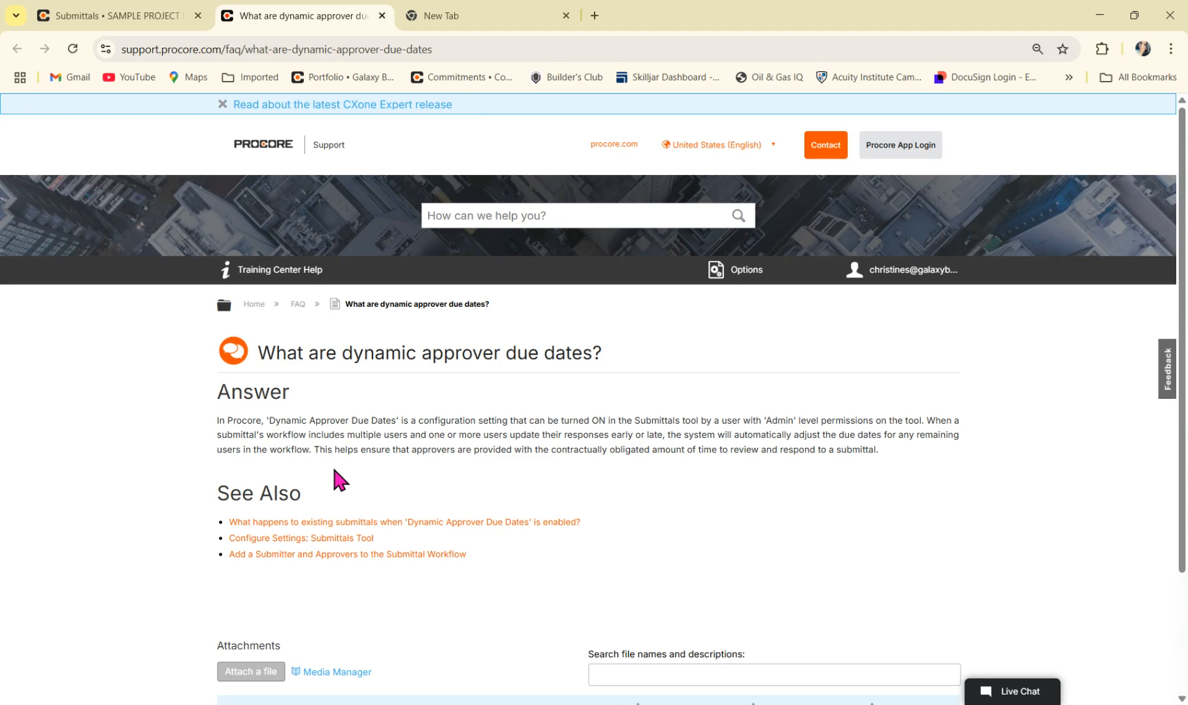
left_click(122, 18)
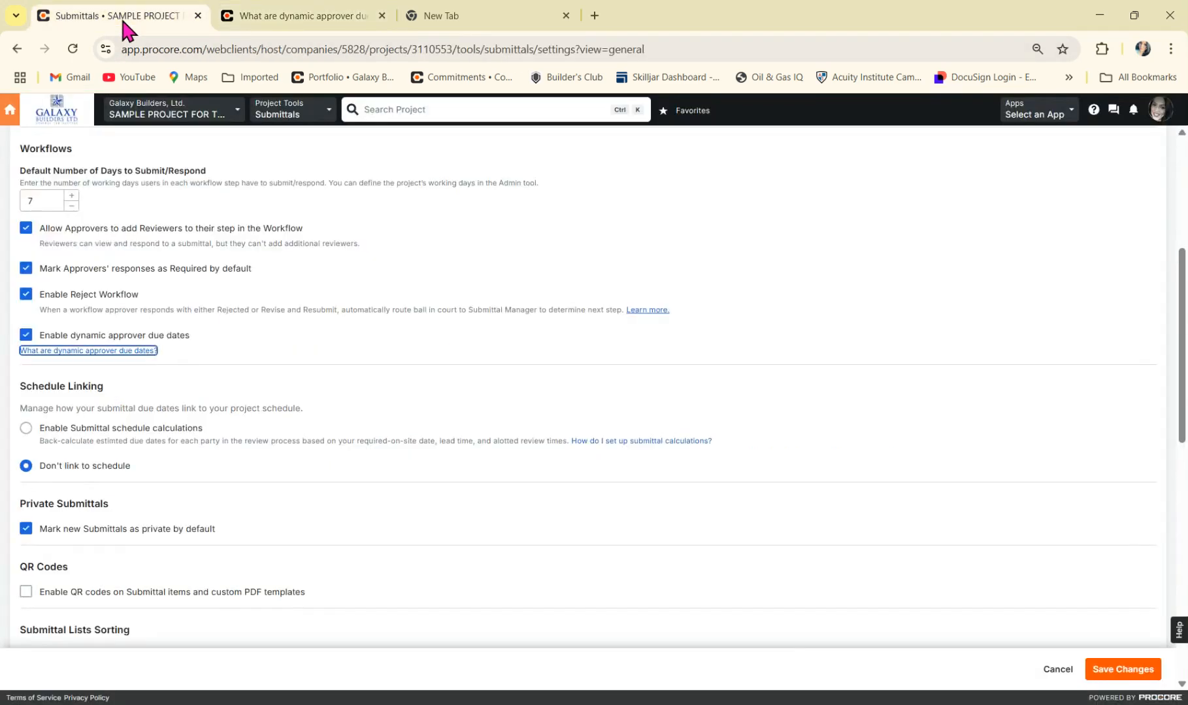
Add the Architect & Design Team group to the default distribution for submittal emails
scroll(423, 499, "down", 1)
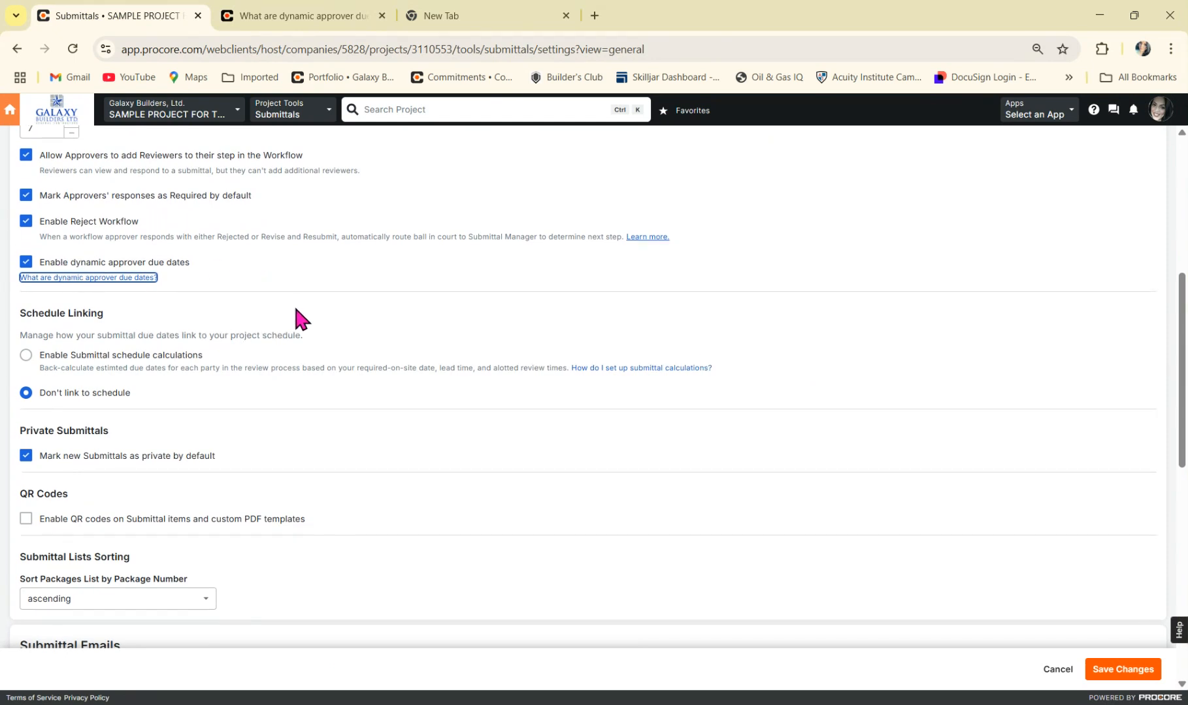
scroll(300, 319, "down", 1)
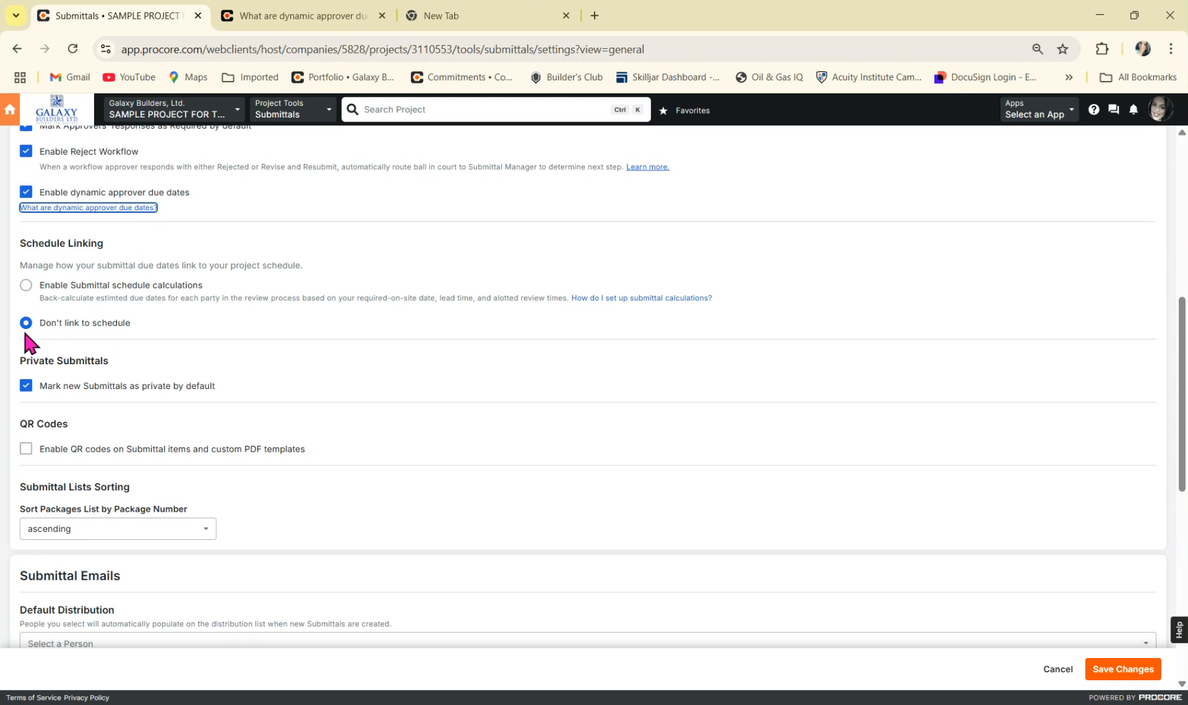
scroll(191, 347, "down", 1)
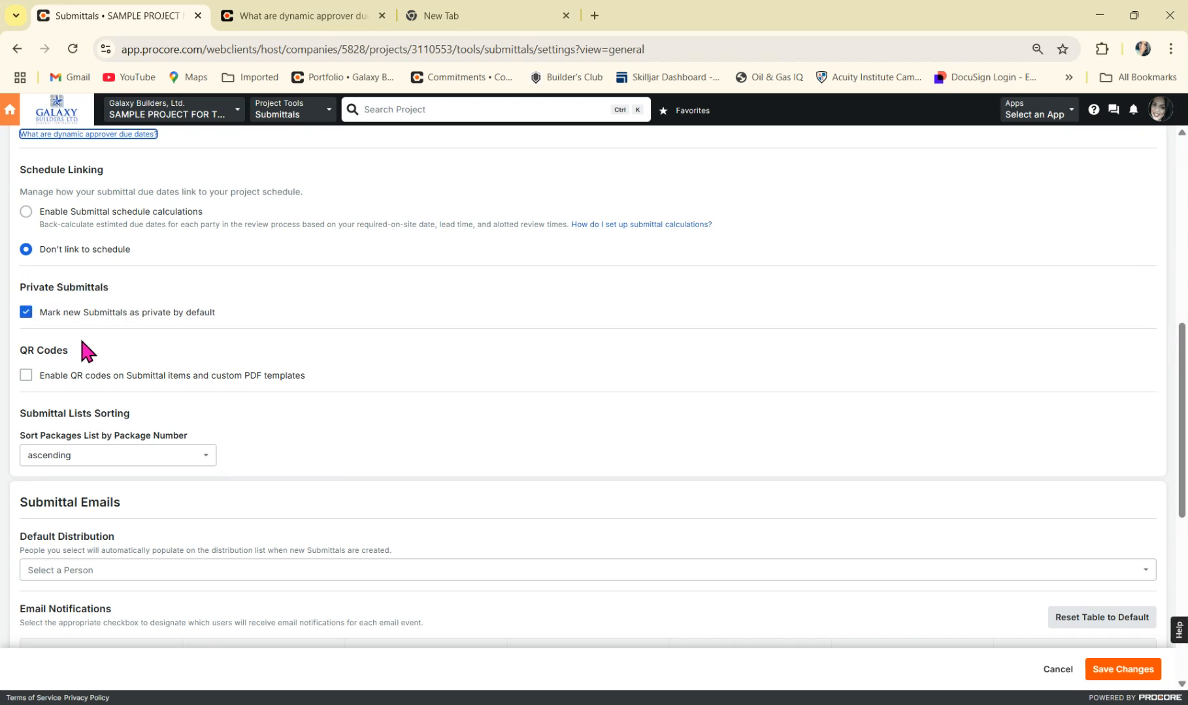
scroll(211, 302, "down", 2)
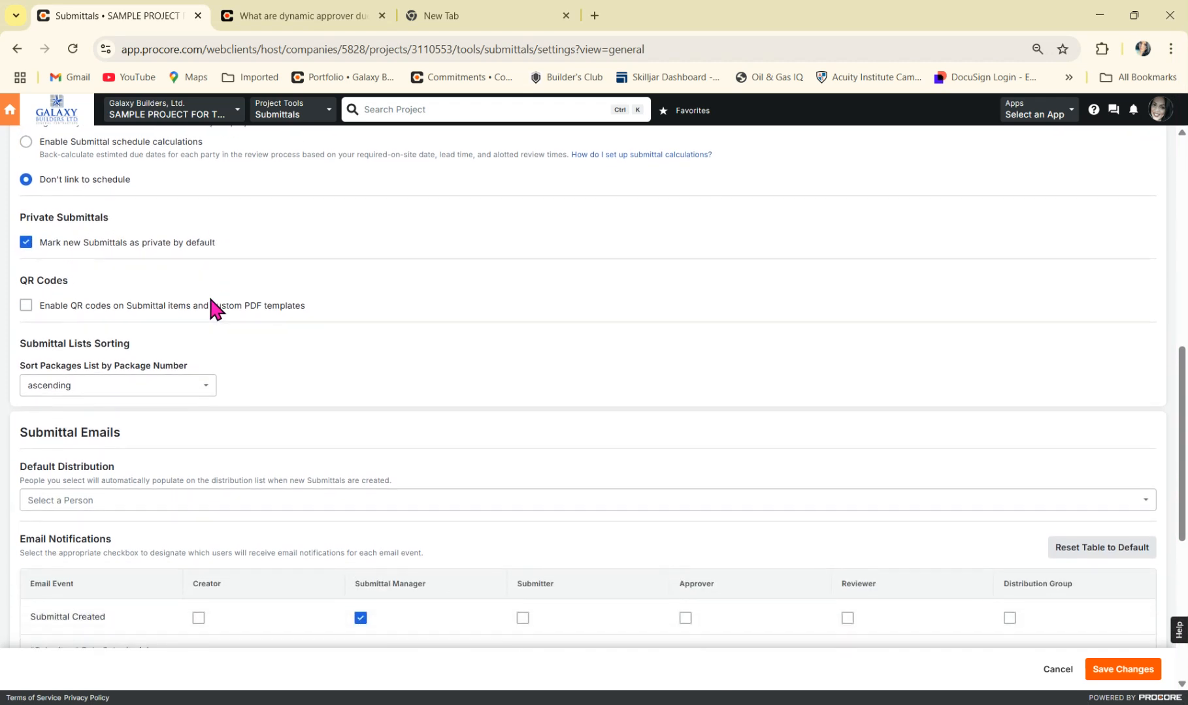
scroll(210, 299, "down", 1)
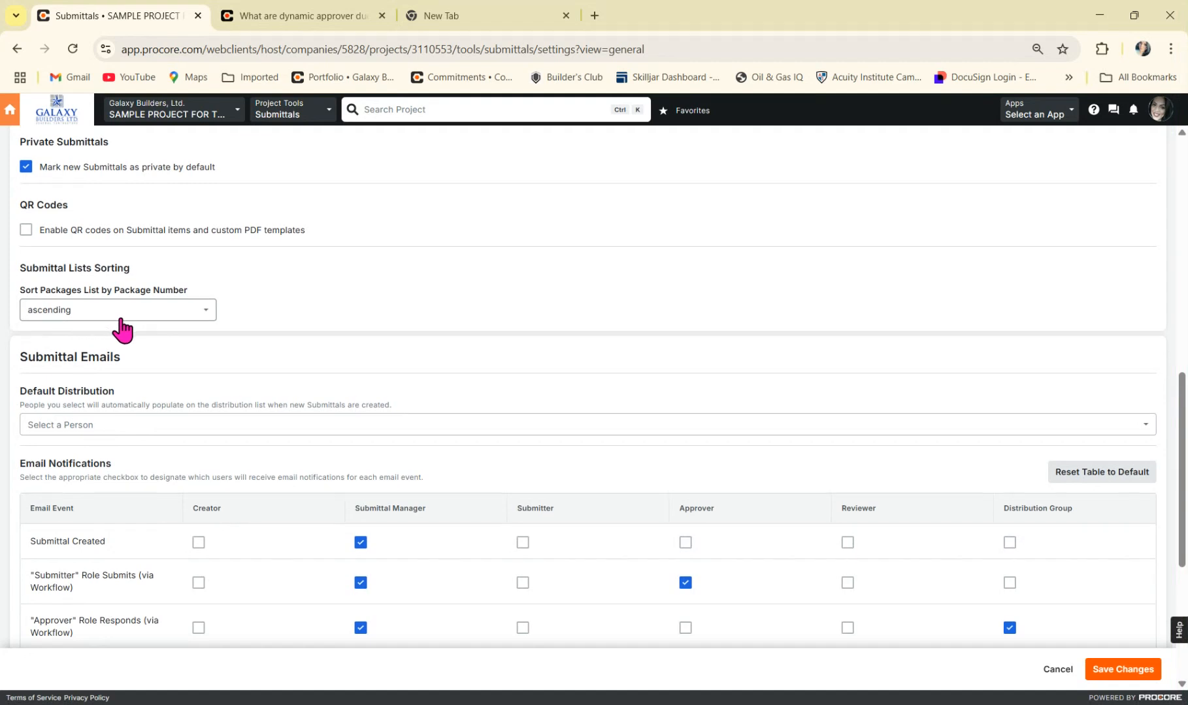
scroll(122, 330, "down", 1)
scroll(122, 329, "down", 2)
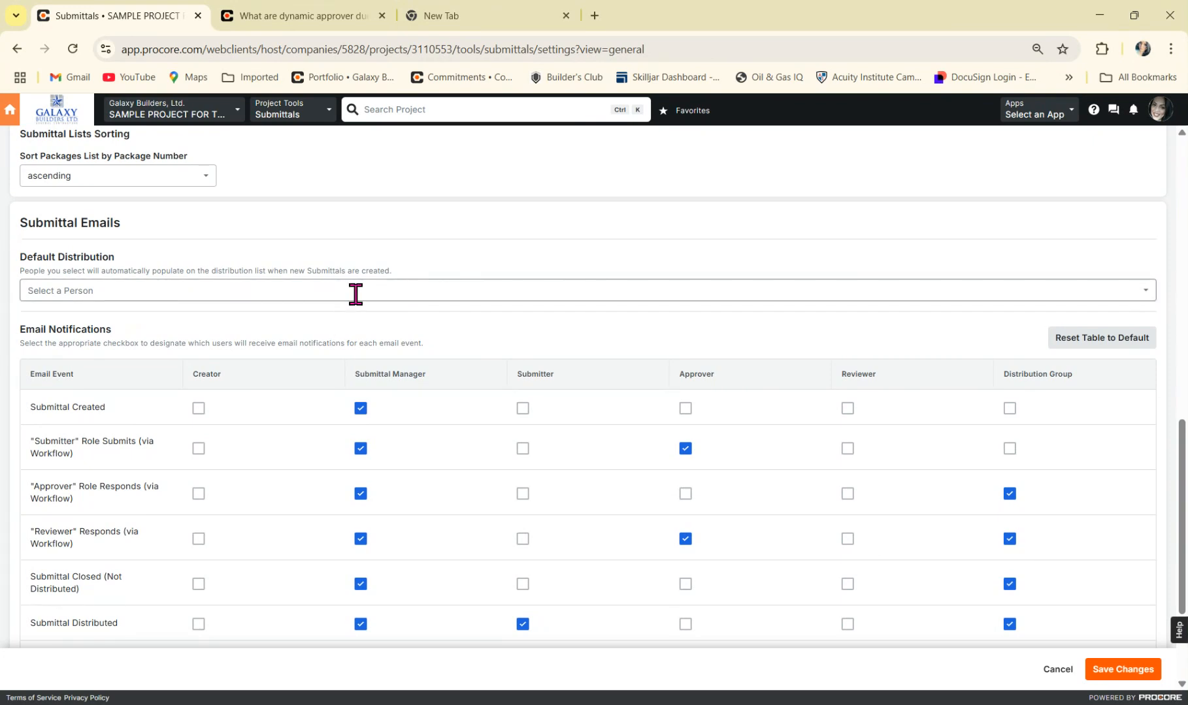
left_click(1144, 295)
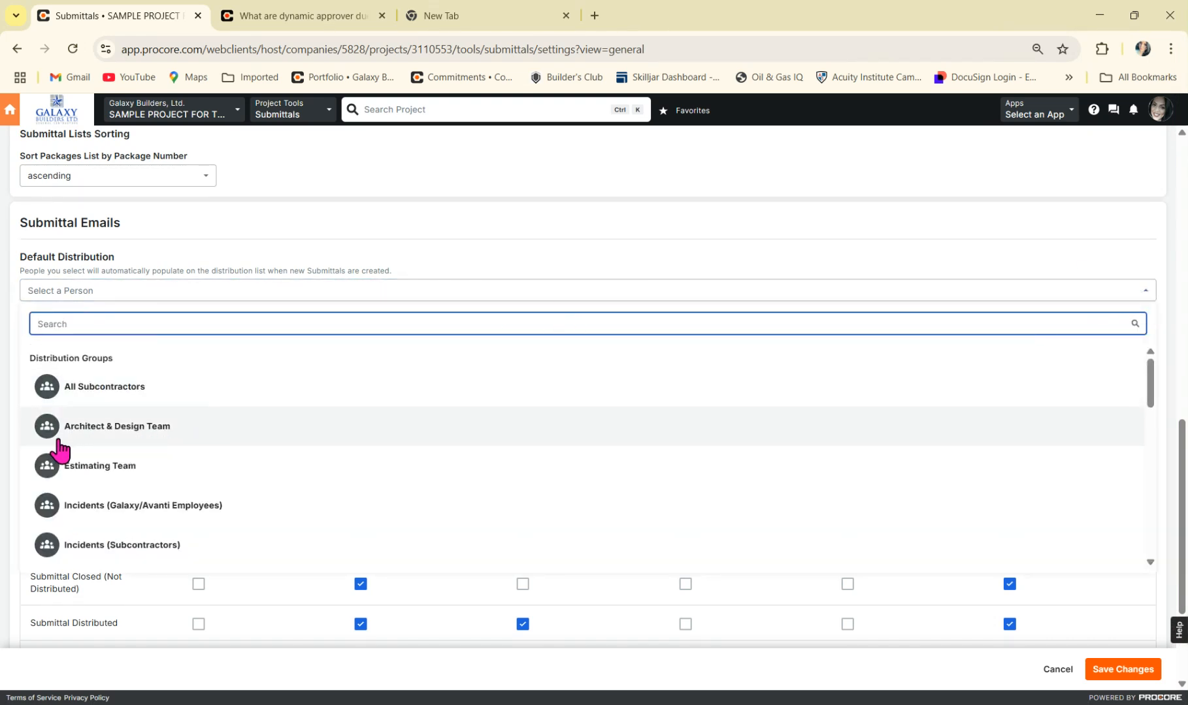
left_click(81, 438)
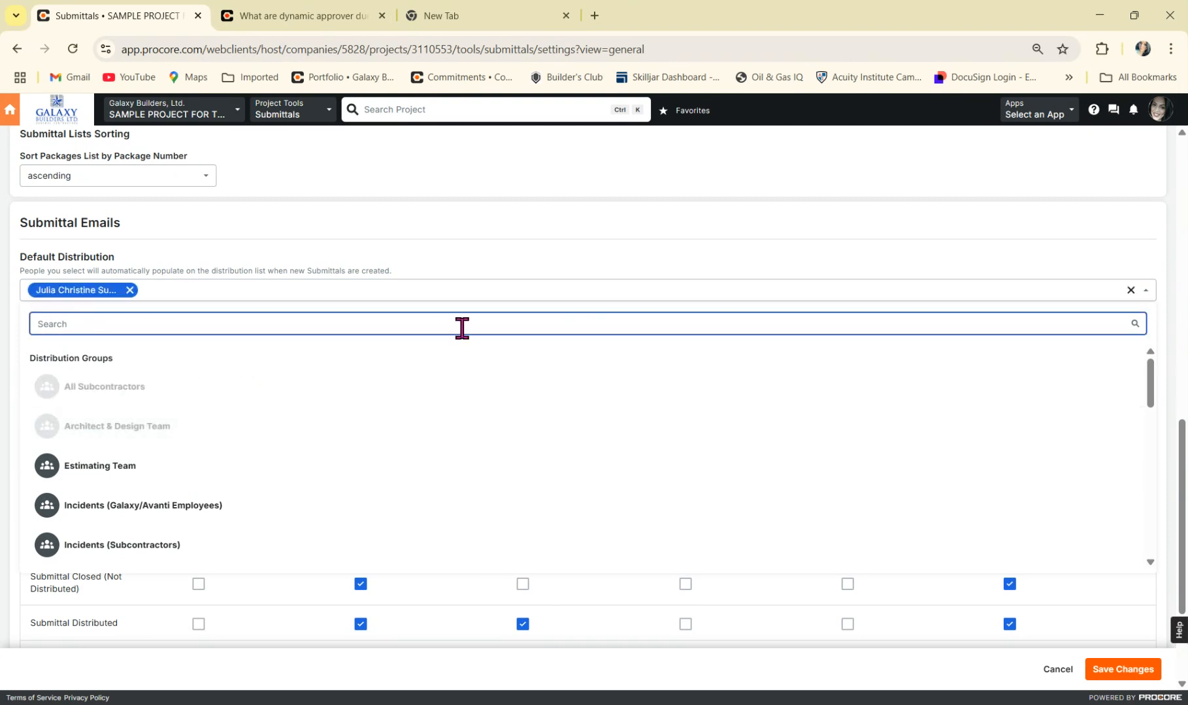
left_click(1145, 299)
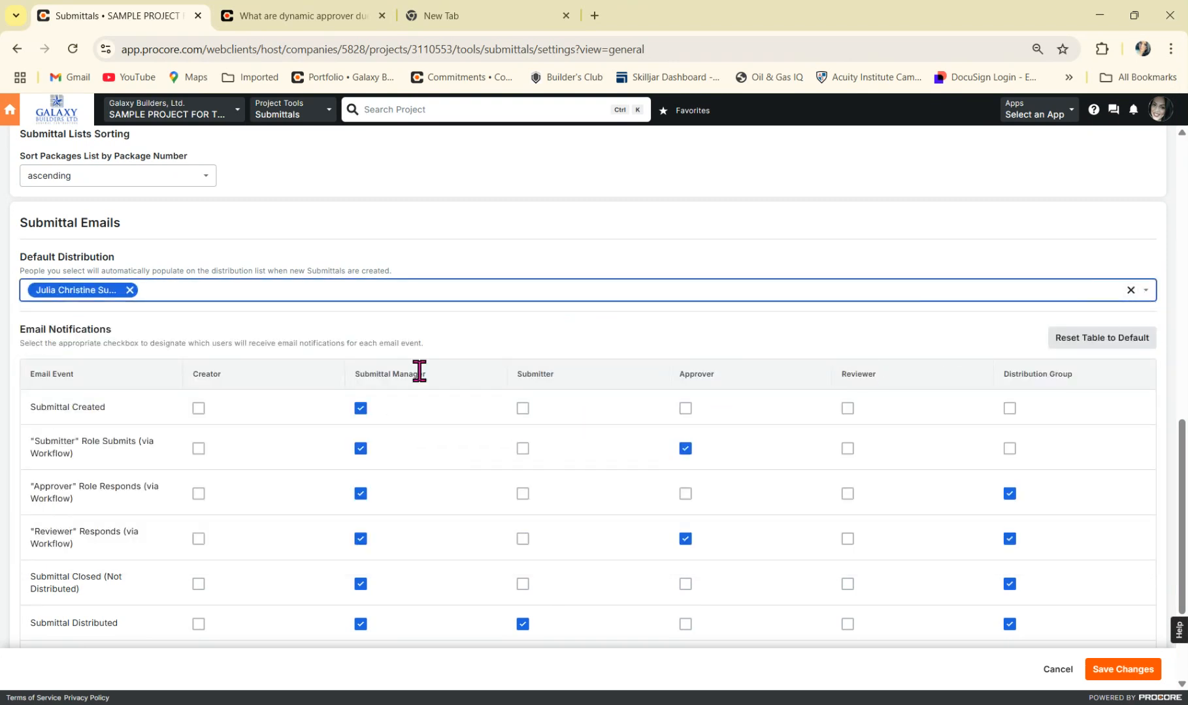
left_click(510, 290)
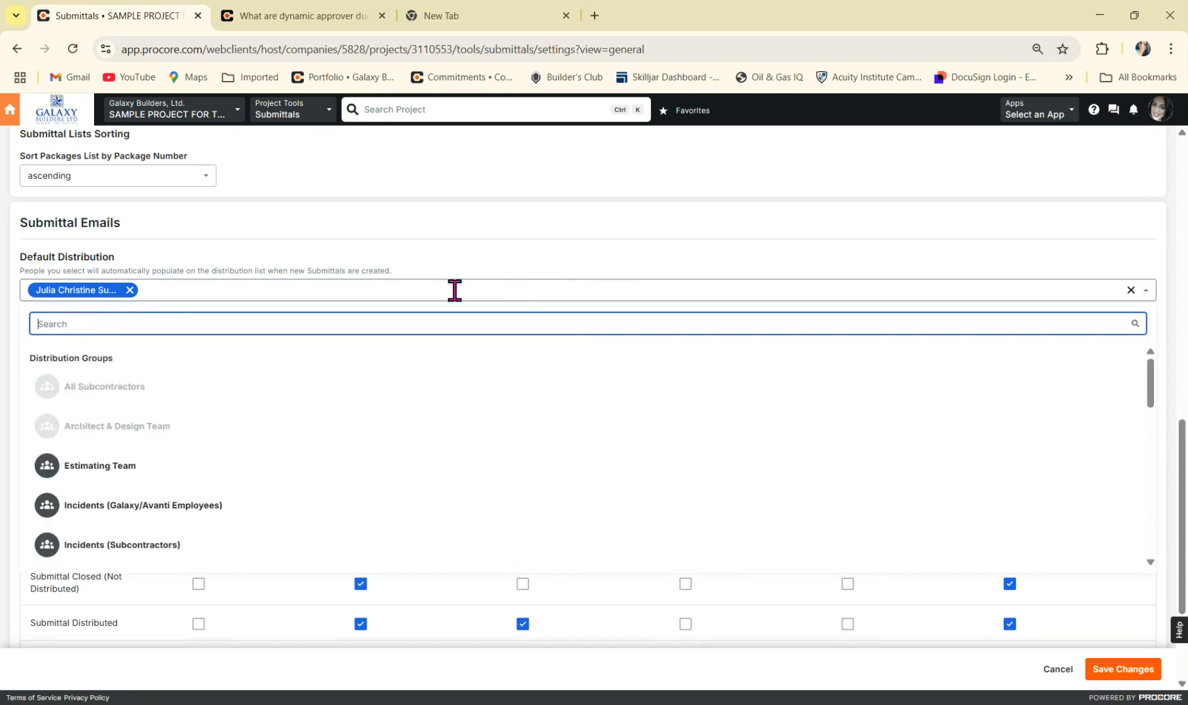
left_click(160, 290)
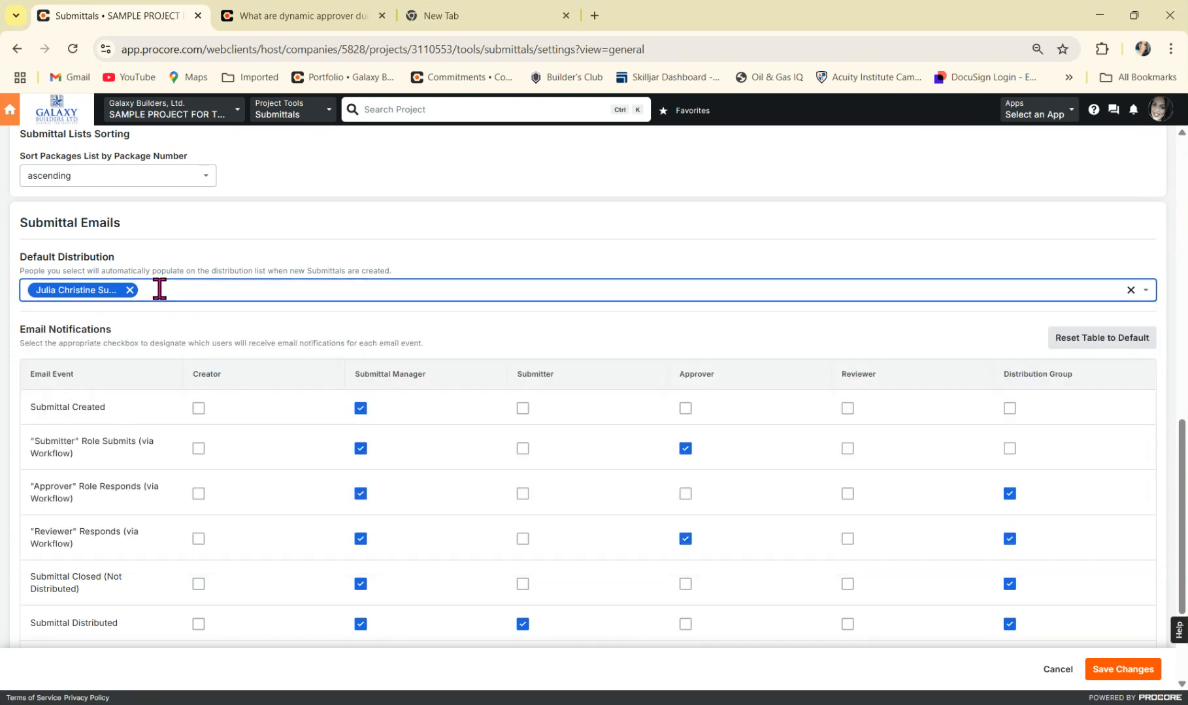
left_click(159, 289)
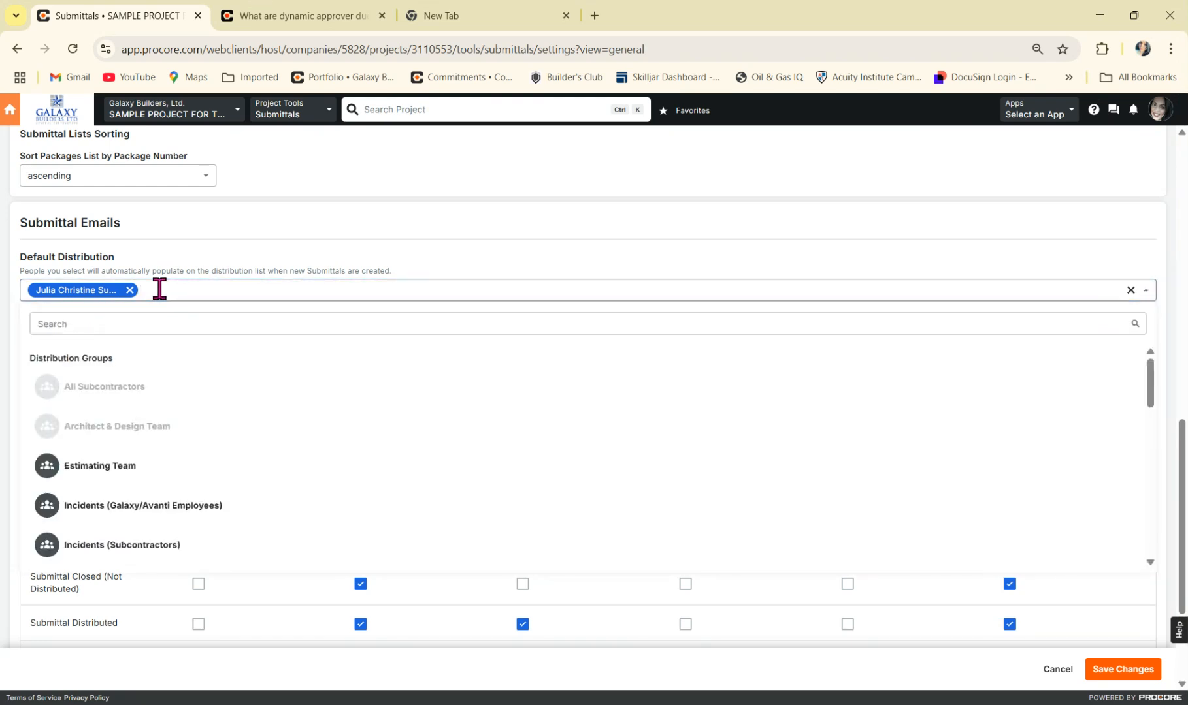
left_click(1150, 300)
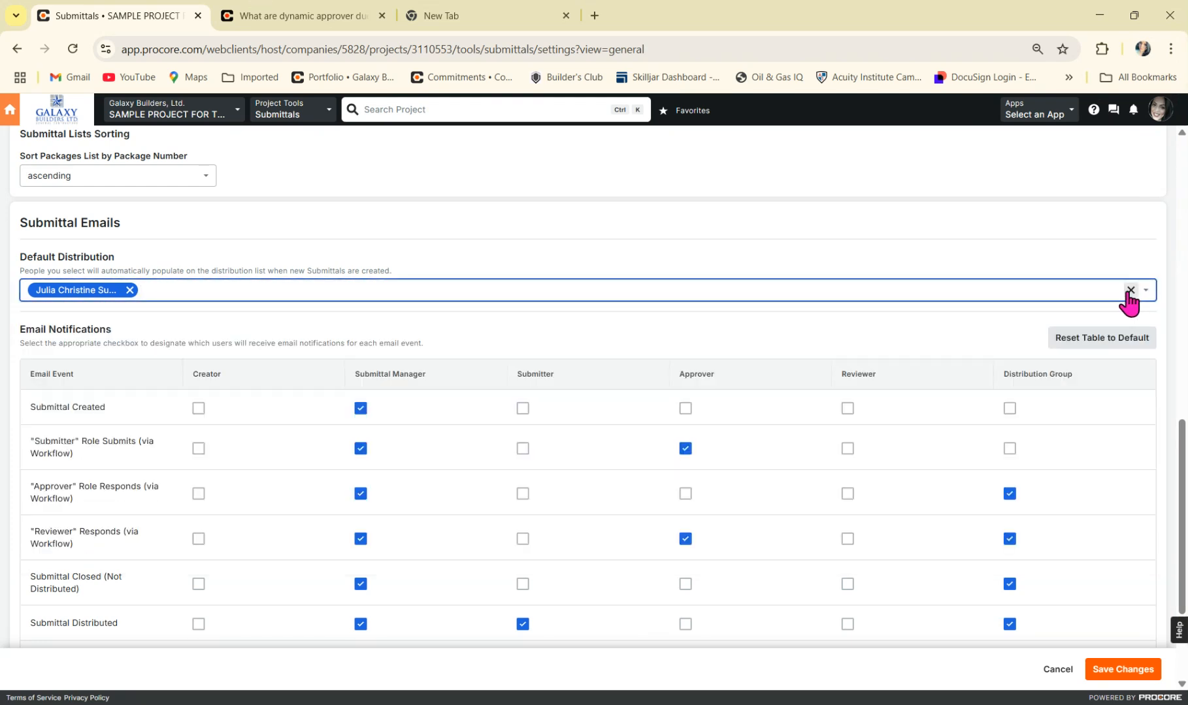
Remove the selected person from the default submittal distribution, re-add the Architect & Design Team group, and look through the other available distribution groups
left_click(194, 290)
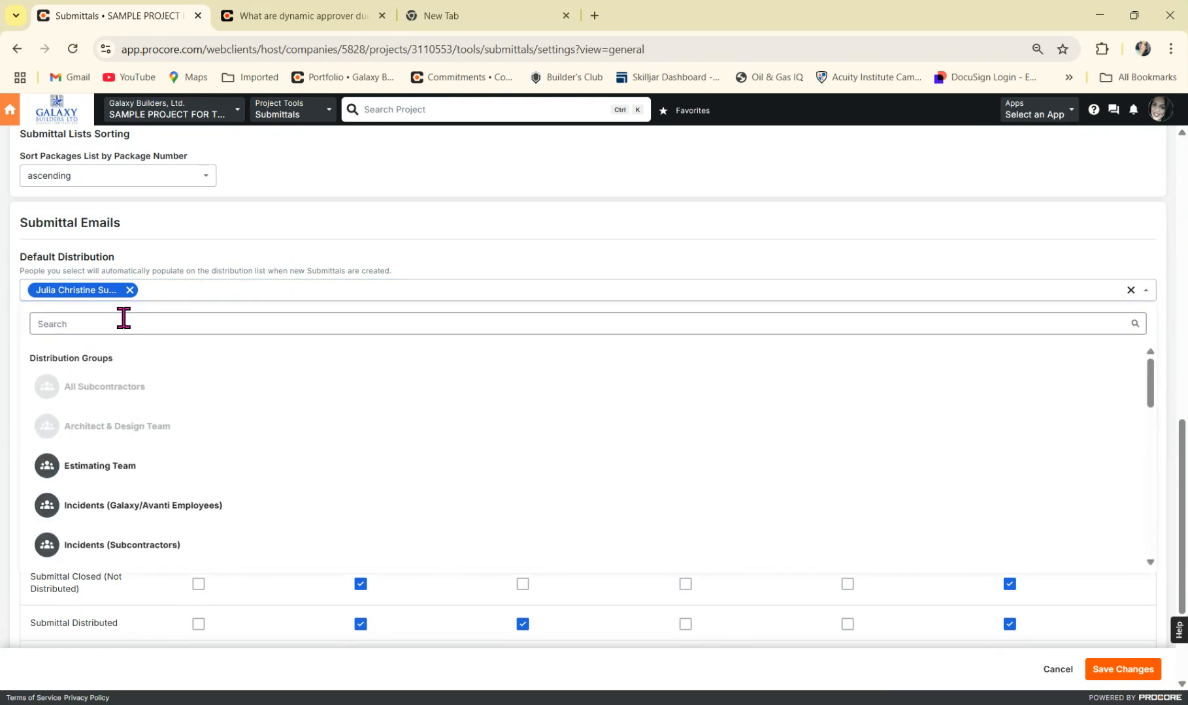
scroll(200, 471, "down", 2)
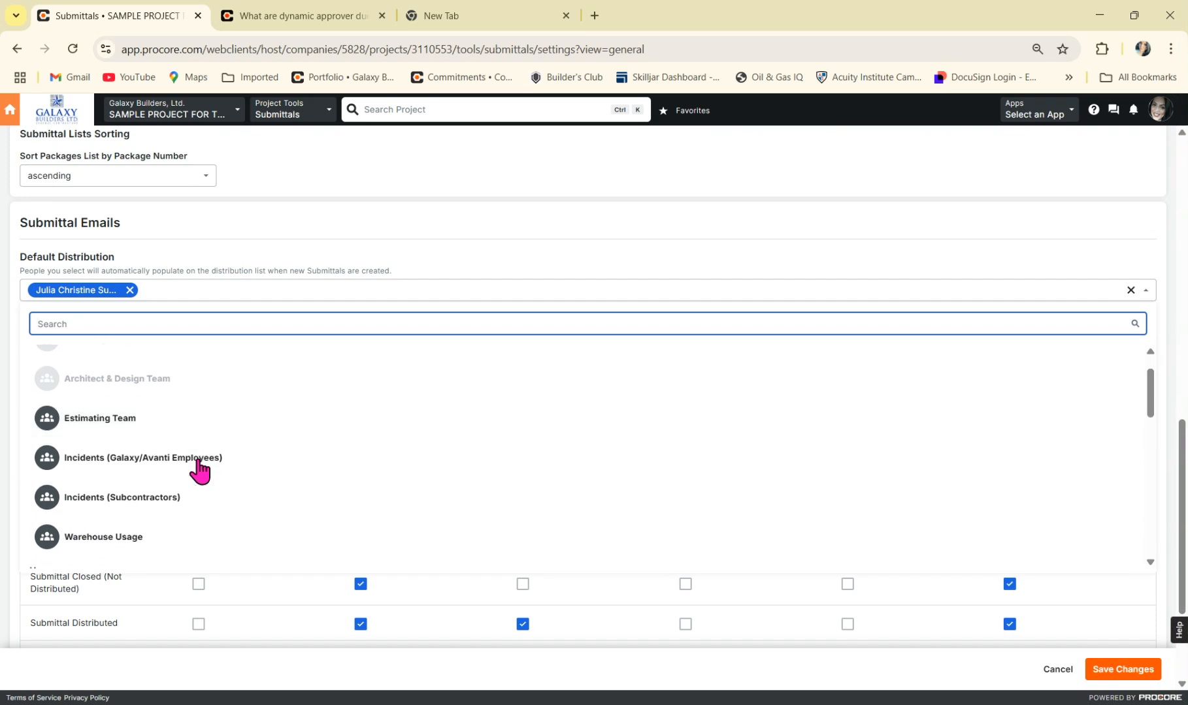
scroll(198, 470, "down", 2)
scroll(197, 470, "up", 4)
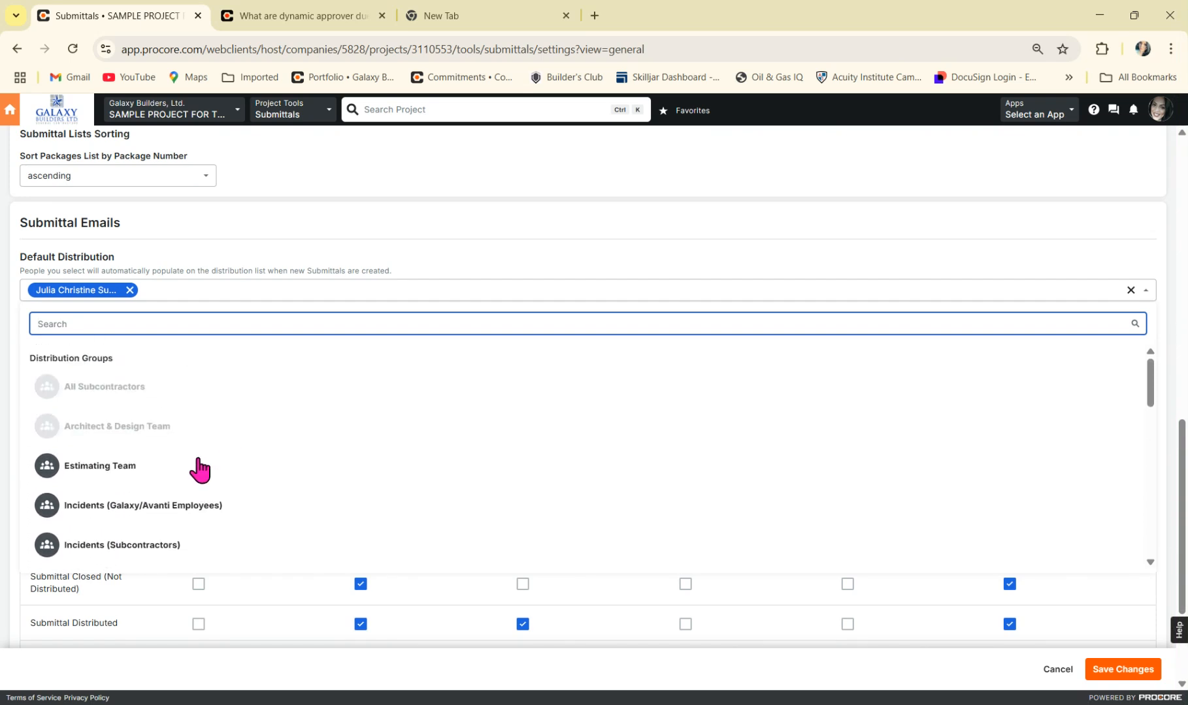
left_click(130, 290)
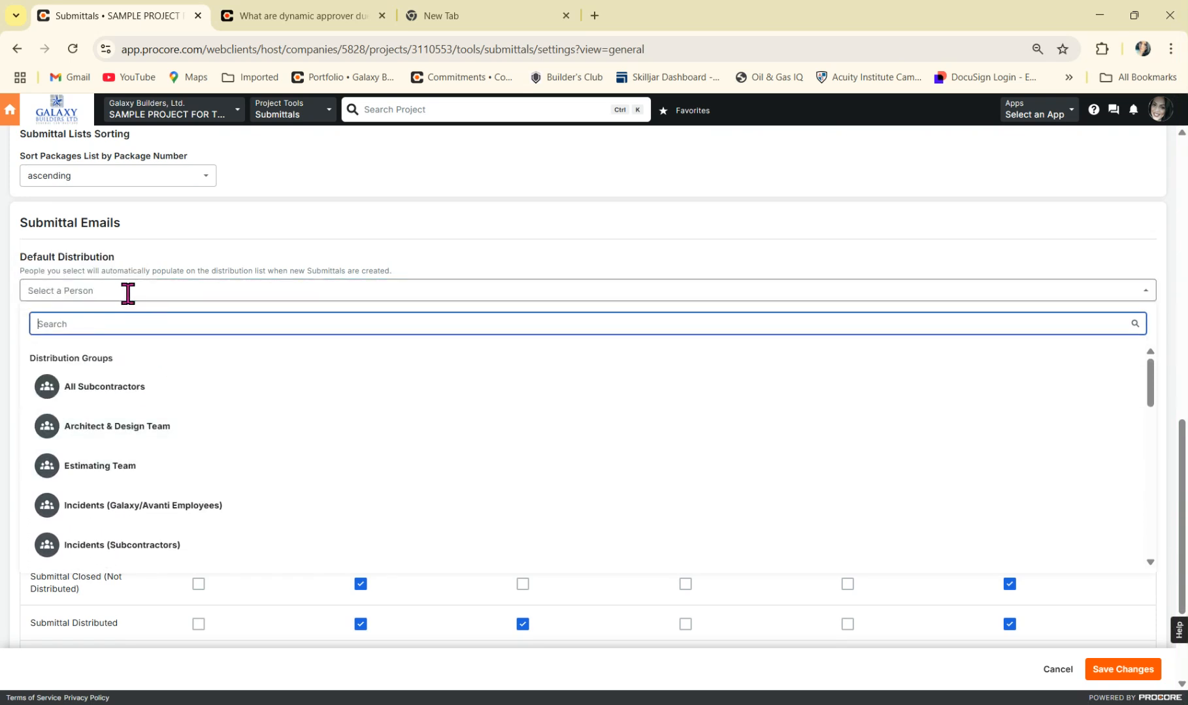
left_click(108, 293)
left_click(82, 291)
left_click(138, 426)
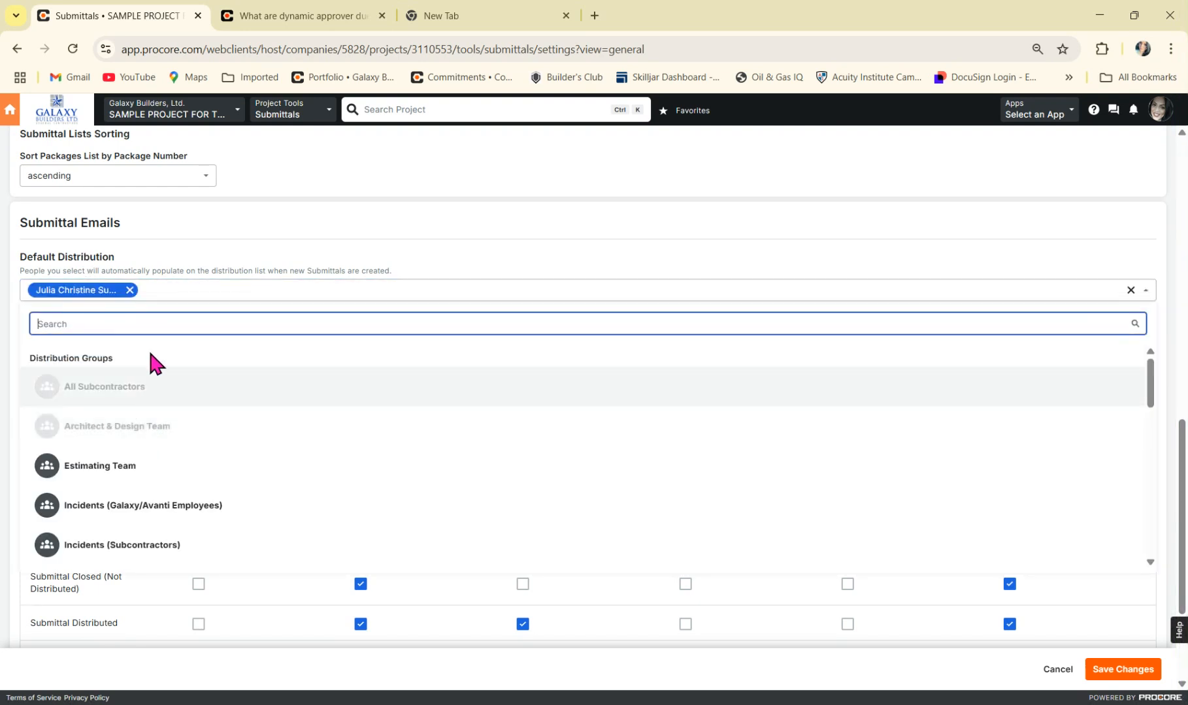
scroll(144, 410, "down", 2)
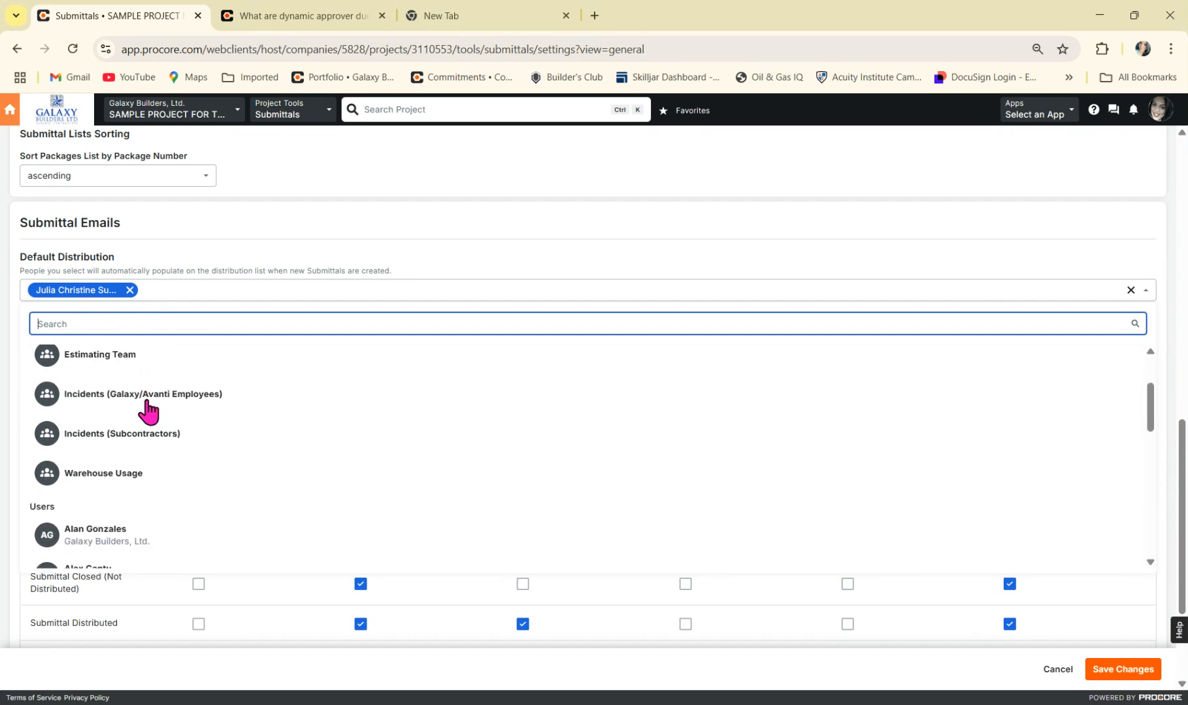
scroll(149, 411, "up", 2)
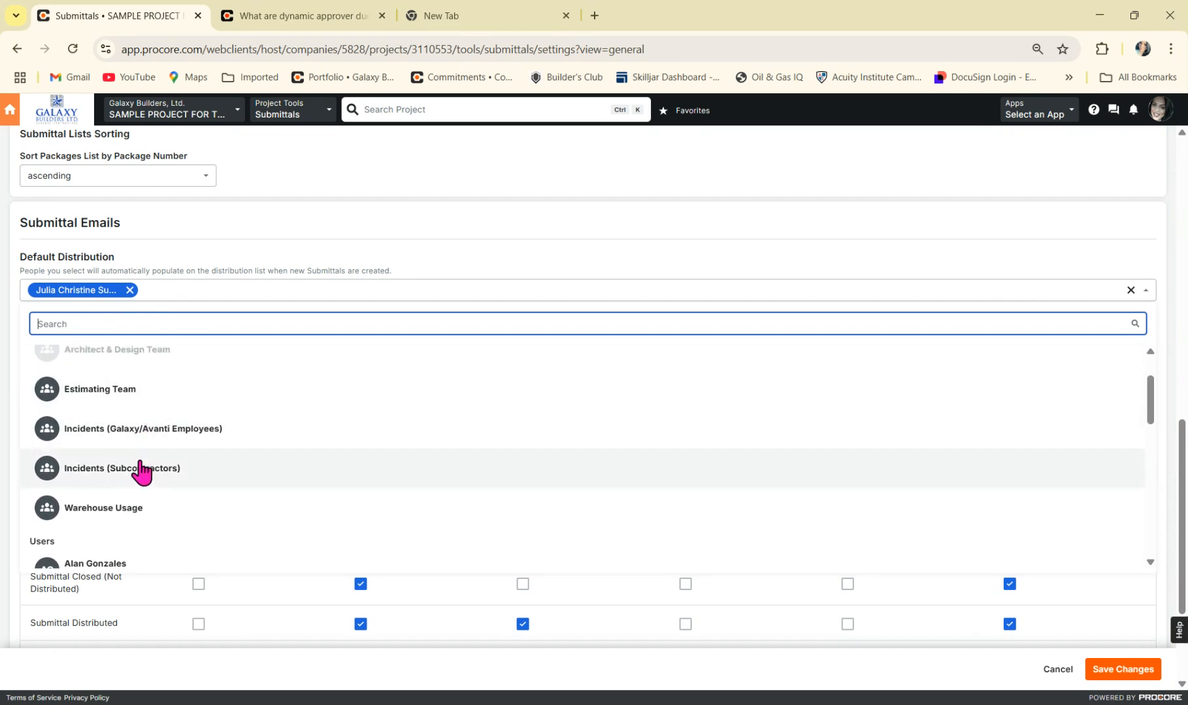
scroll(183, 461, "down", 2)
left_click(447, 266)
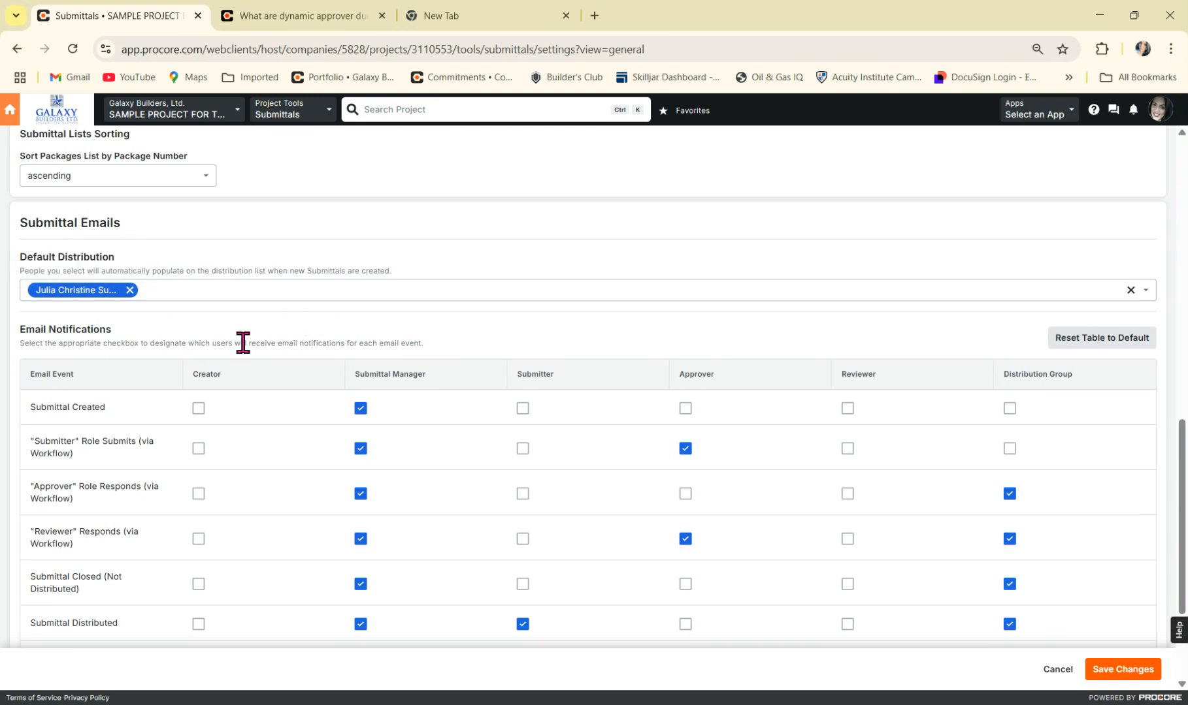
Review the submittal email notification settings for each event and role, plus the overdue reminder and attachment options
scroll(243, 342, "down", 1)
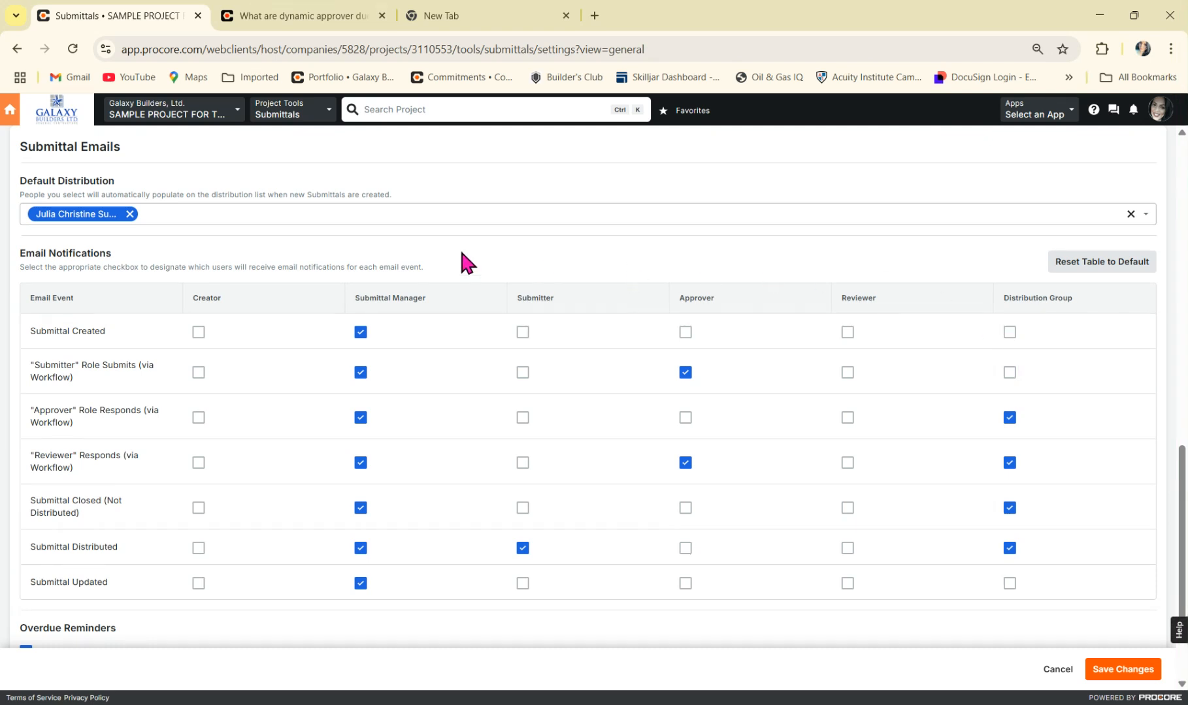
scroll(276, 341, "down", 1)
scroll(276, 341, "down", 1)
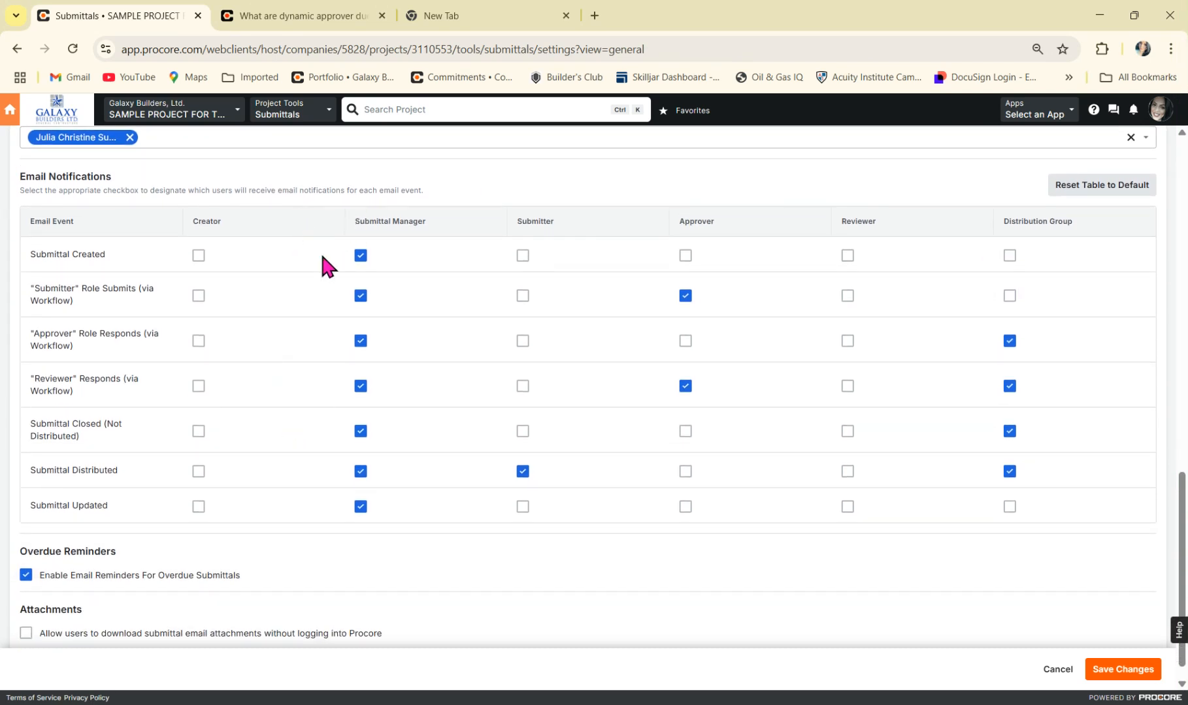
scroll(503, 544, "down", 1)
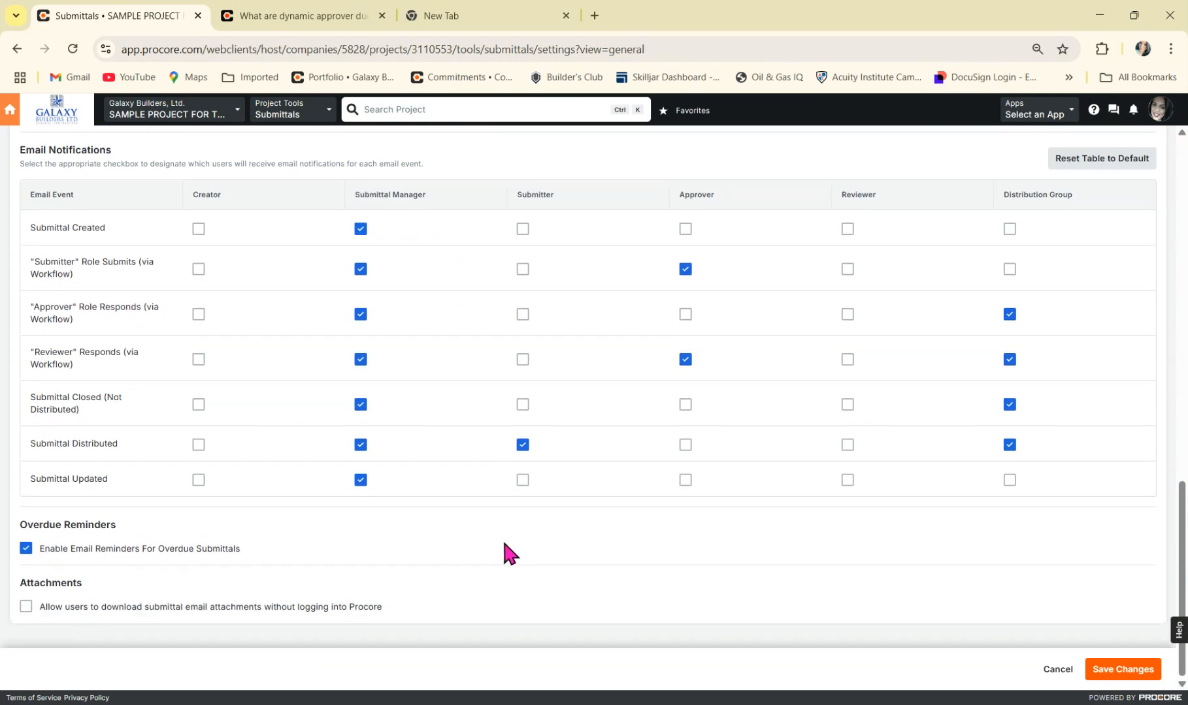